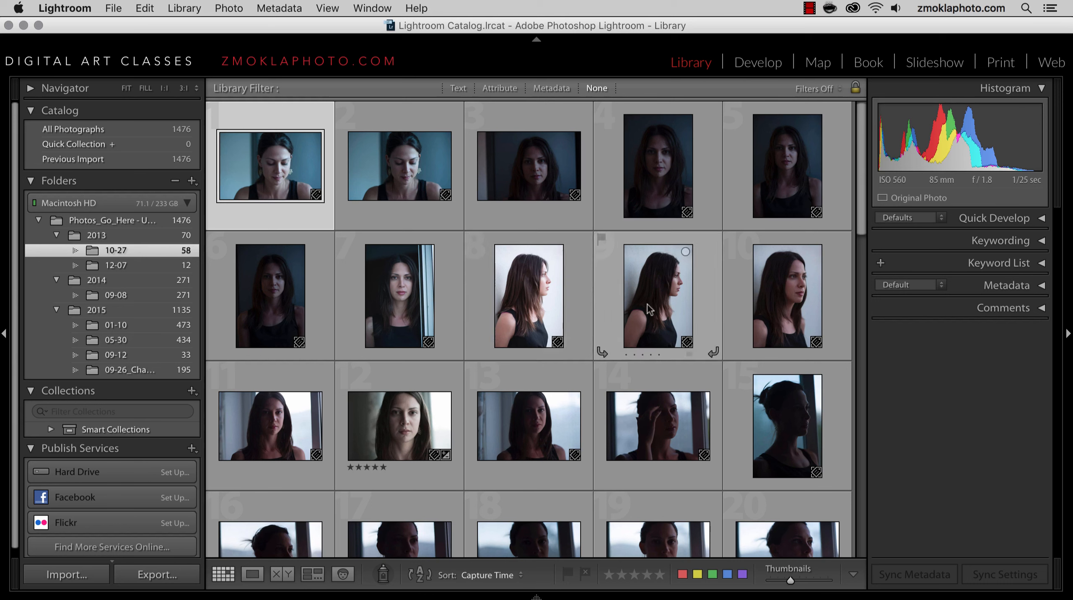
- Browse the photos in the 10-27 folder, select them all and show their keyword tags
mouse_move(664, 311)
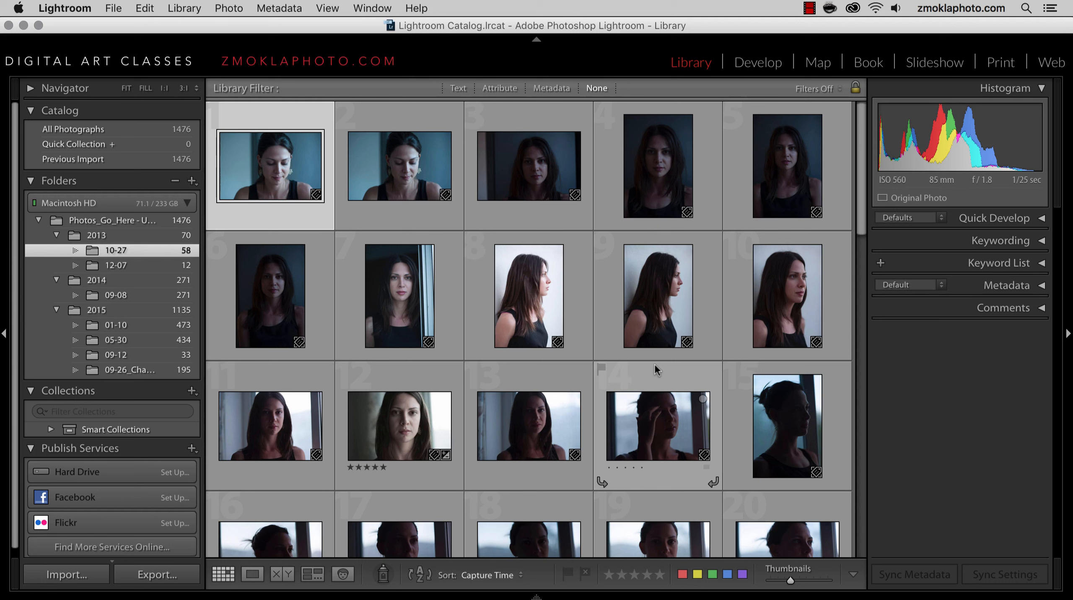
scroll(642, 186, down, 4)
scroll(642, 186, down, 5)
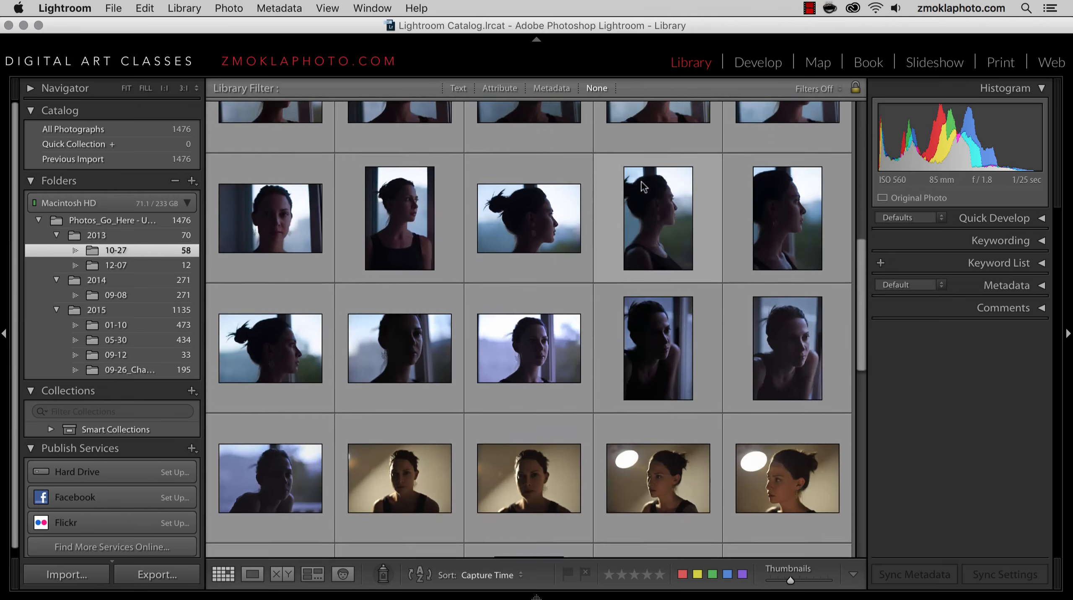
scroll(641, 186, up, 8)
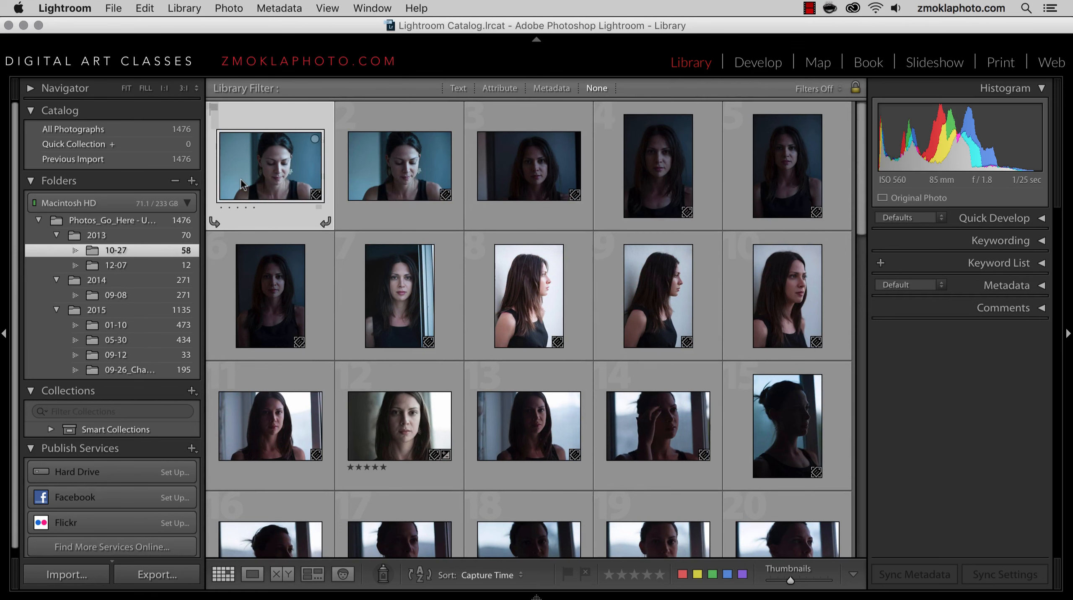
scroll(730, 456, down, 18)
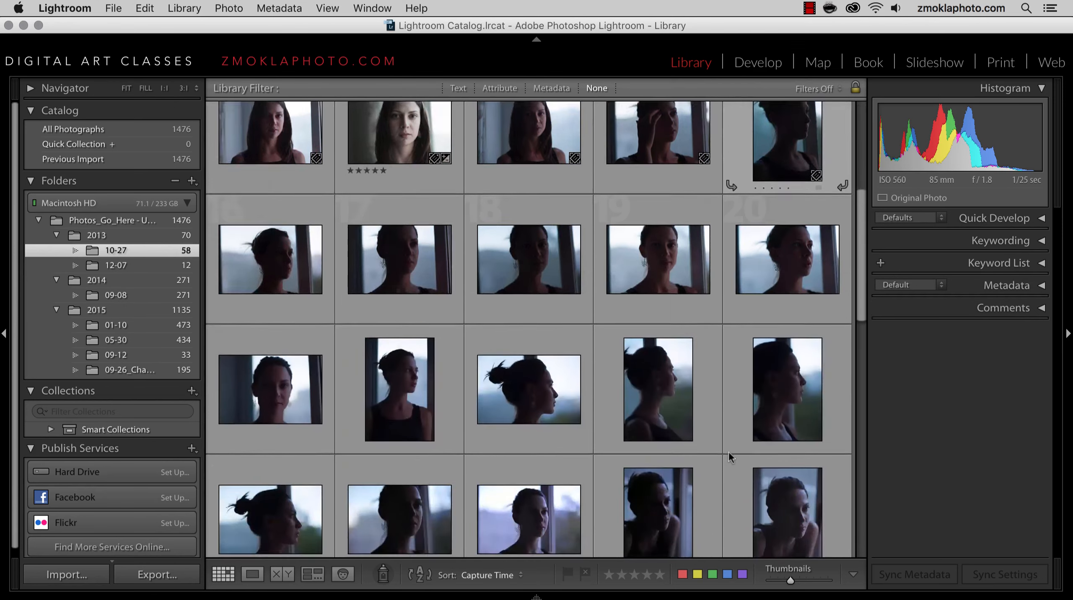
click(523, 501)
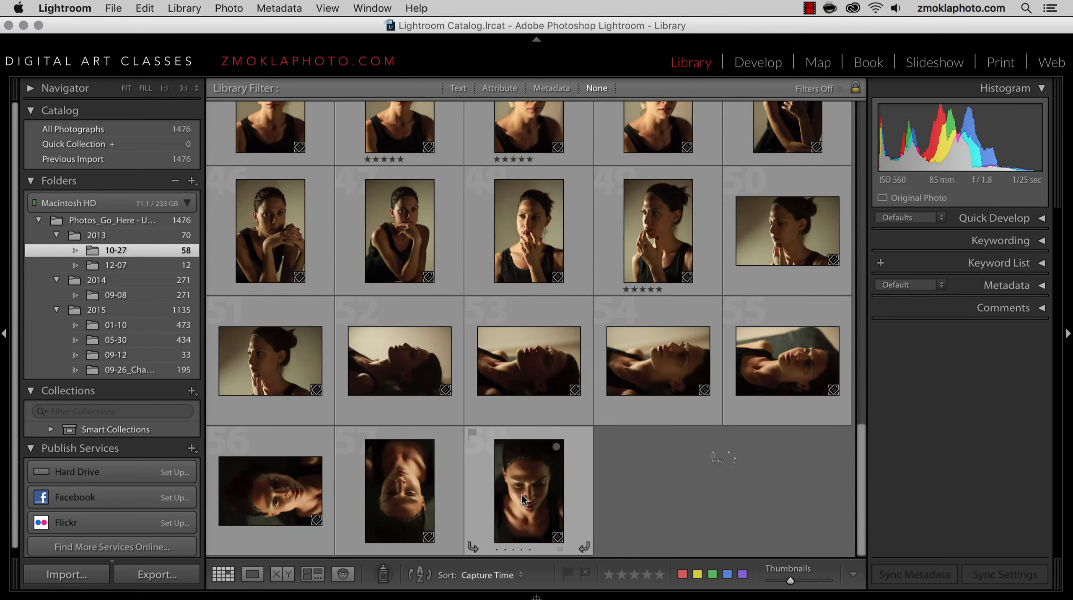
key(super+a)
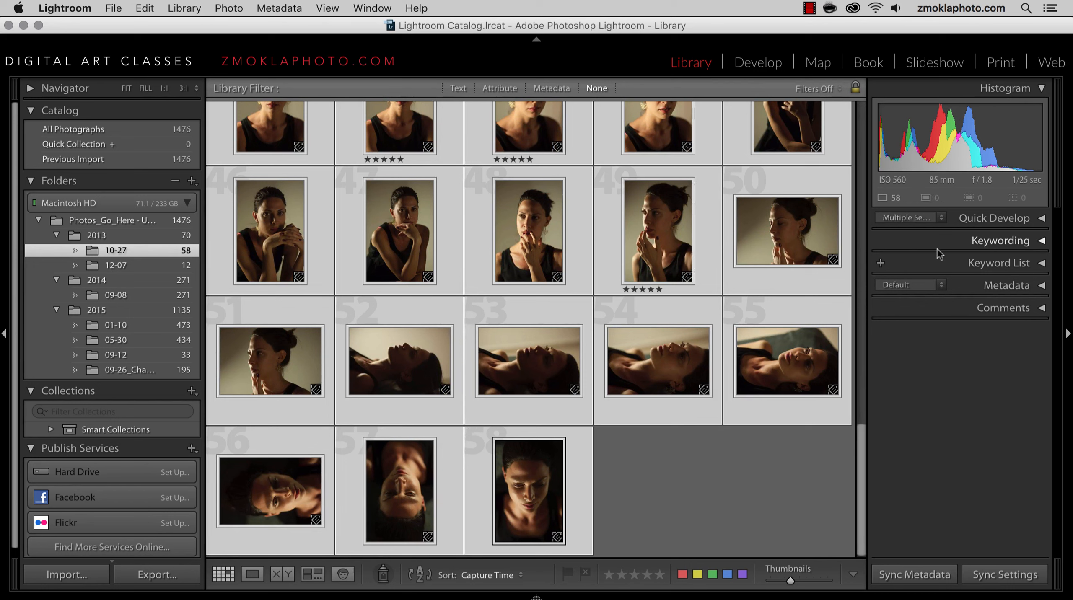
click(1001, 240)
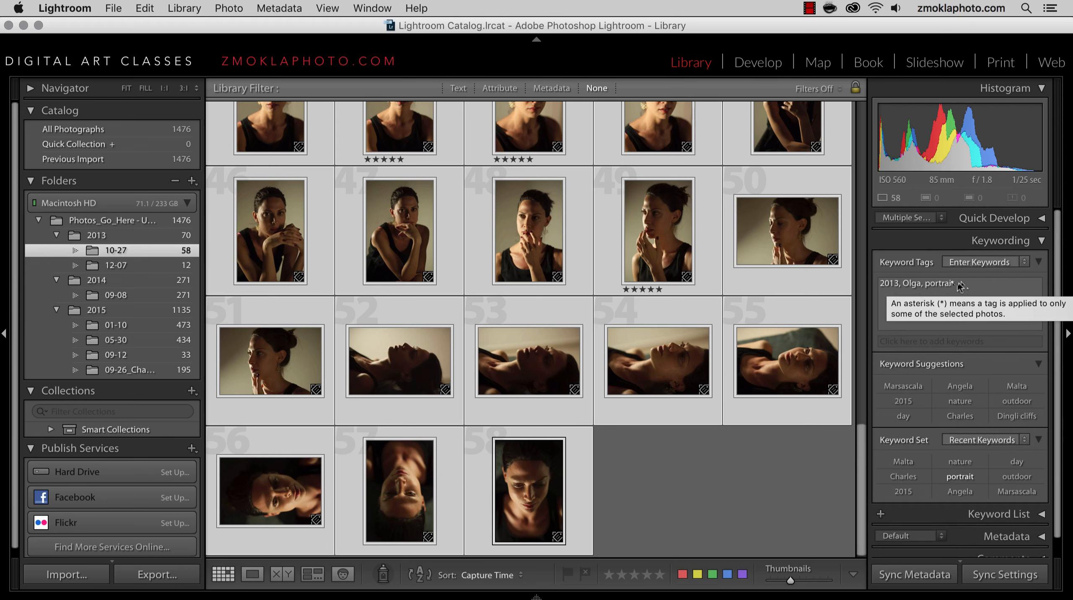
- Clear the selection and check the keyword tags of individual photos in the 10-27 folder
click(757, 447)
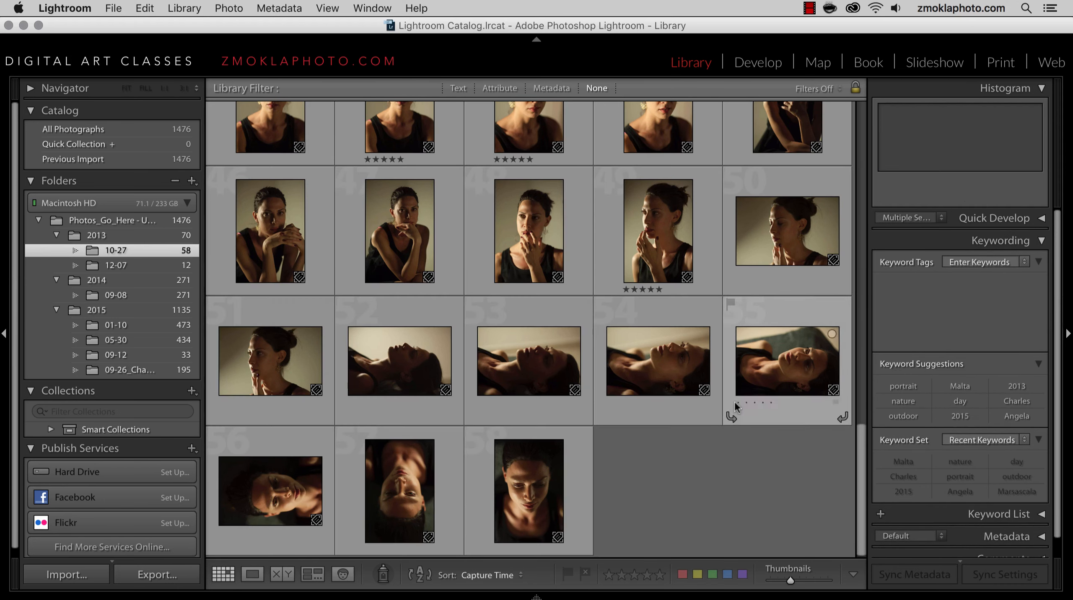
click(680, 270)
click(411, 234)
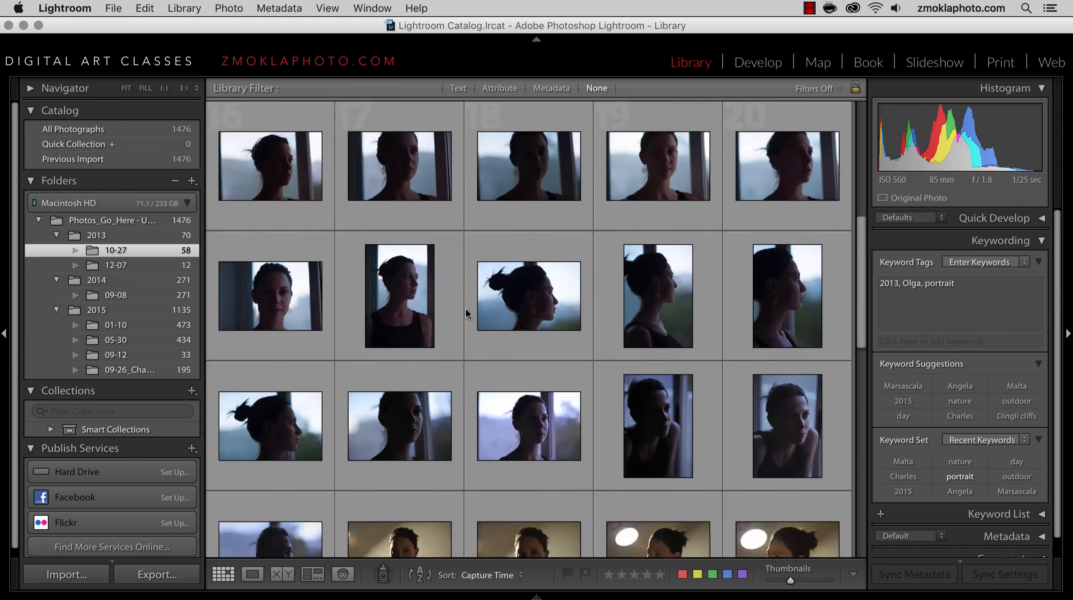
scroll(466, 313, down, 3)
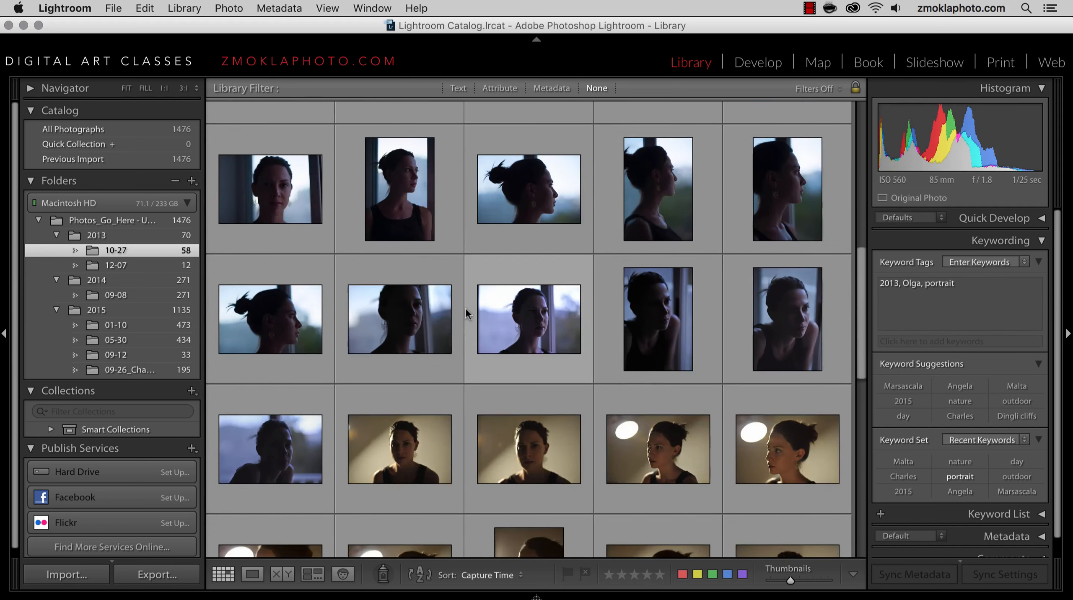
- Open the 09-12 folder under 2015 and select all of its photos
click(116, 356)
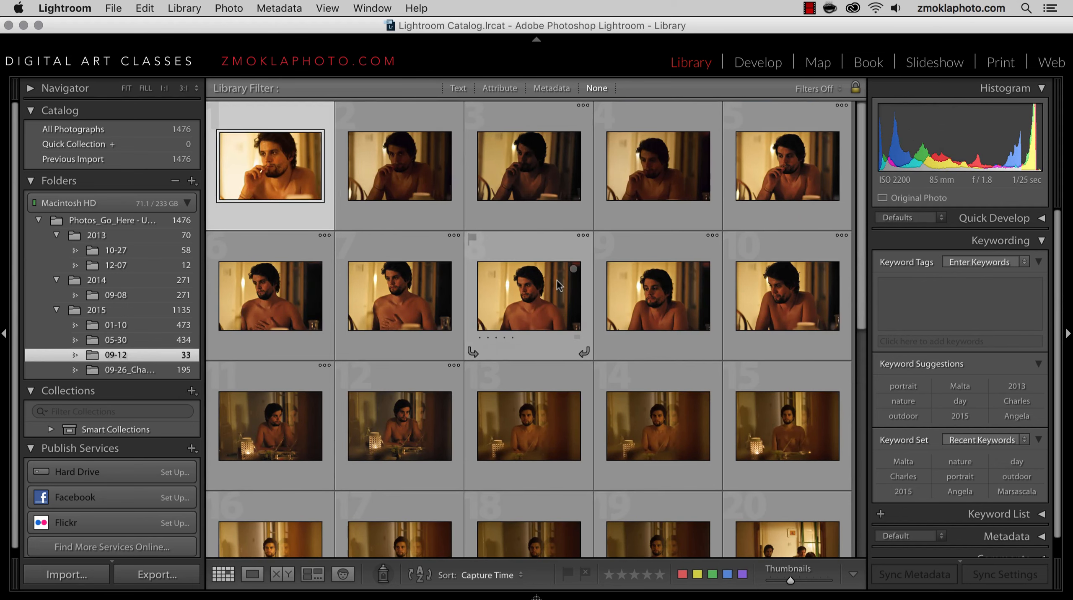
mouse_move(557, 280)
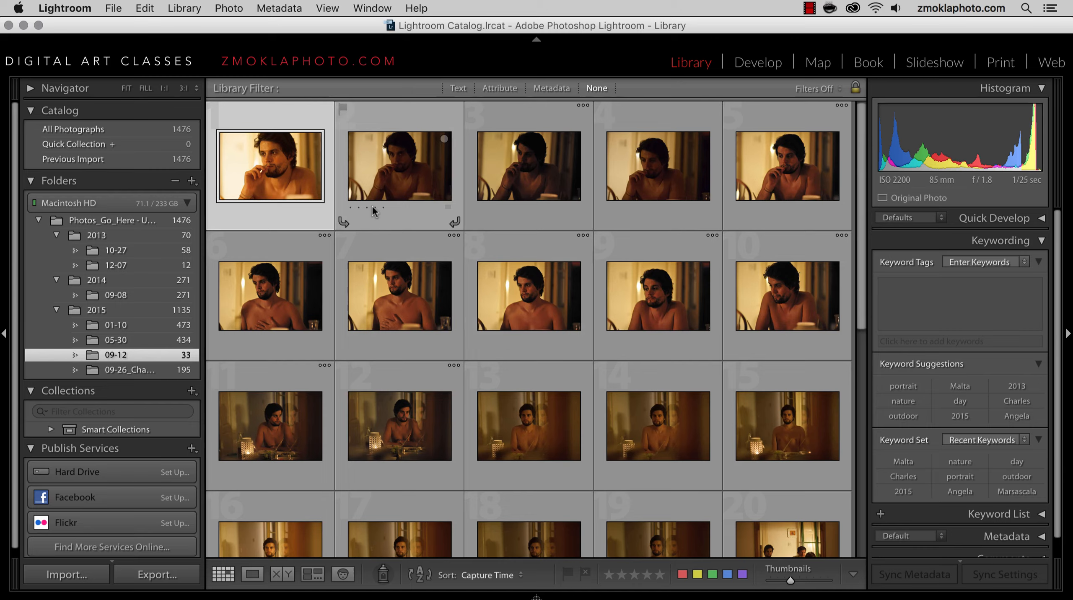
scroll(372, 207, down, 5)
scroll(373, 207, up, 5)
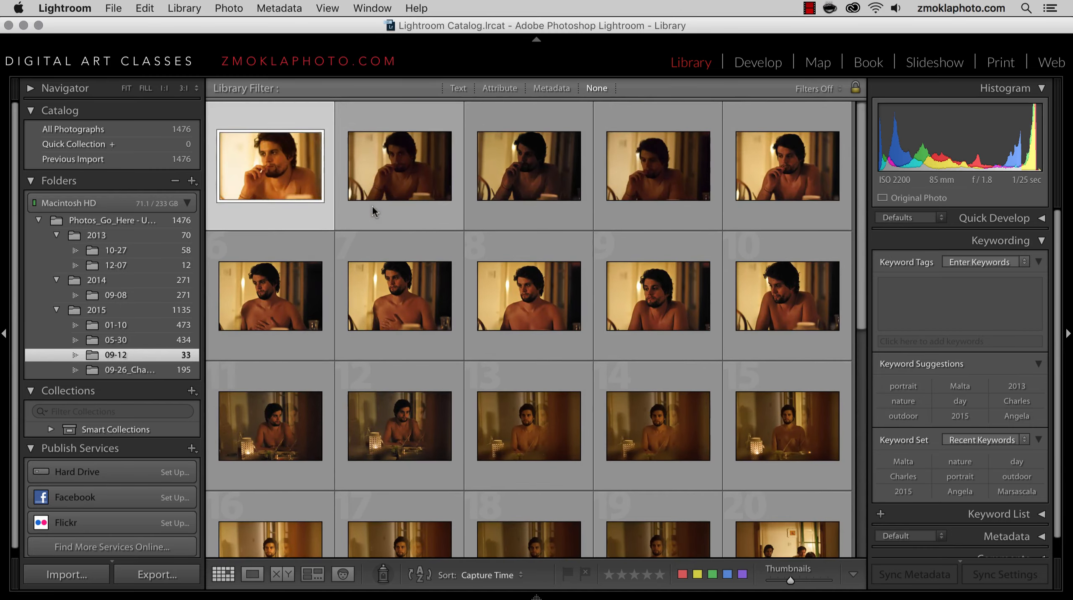
scroll(582, 223, down, 1)
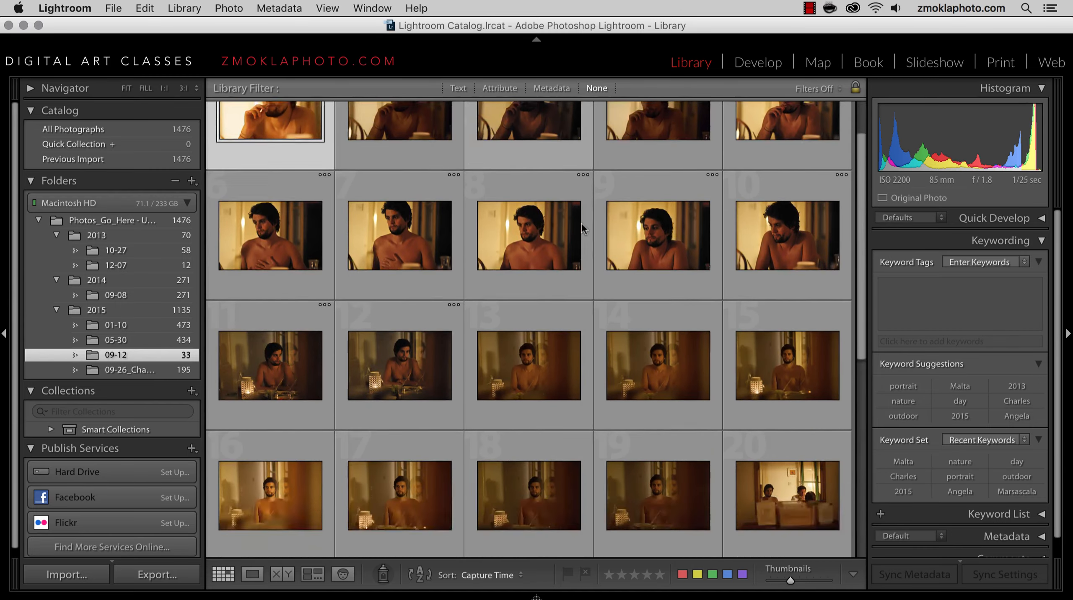
scroll(581, 223, down, 5)
shift+click(551, 484)
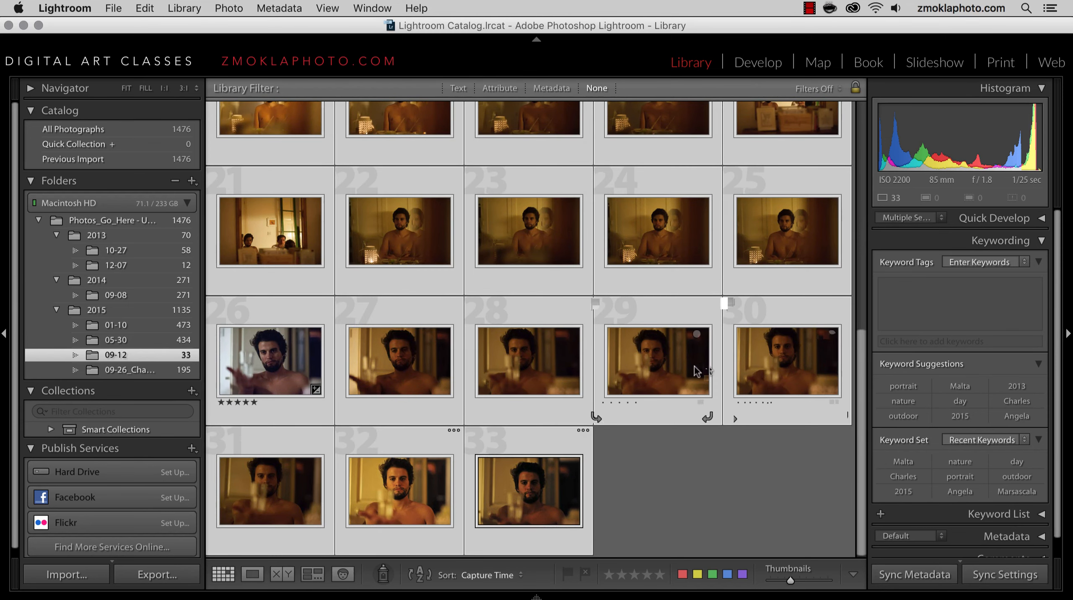
scroll(694, 366, up, 10)
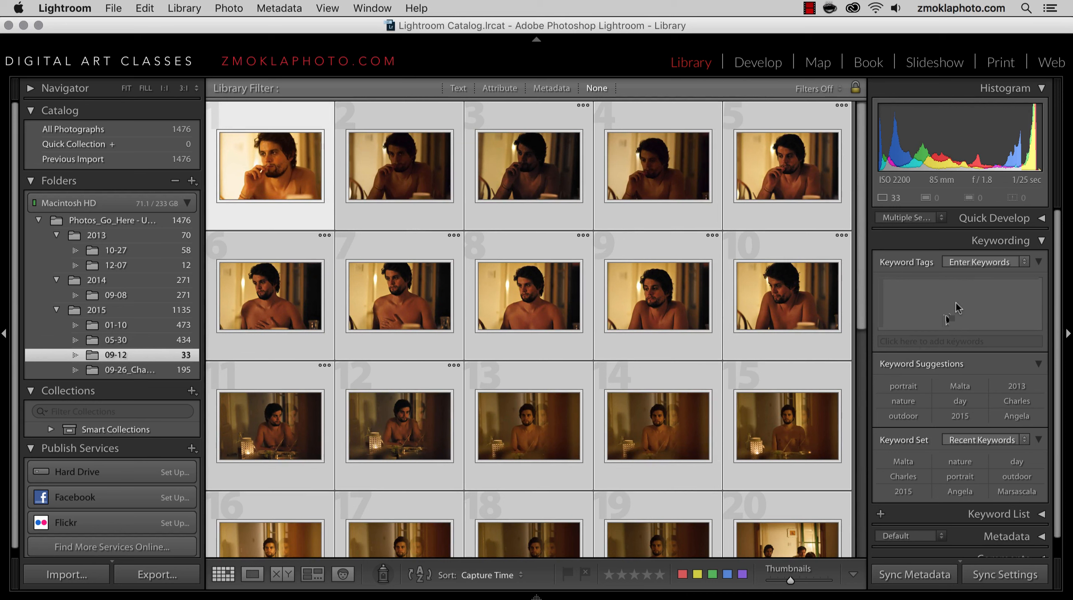
- Tag all selected photos with the portrayed man's first name and the keyword Malta
click(956, 303)
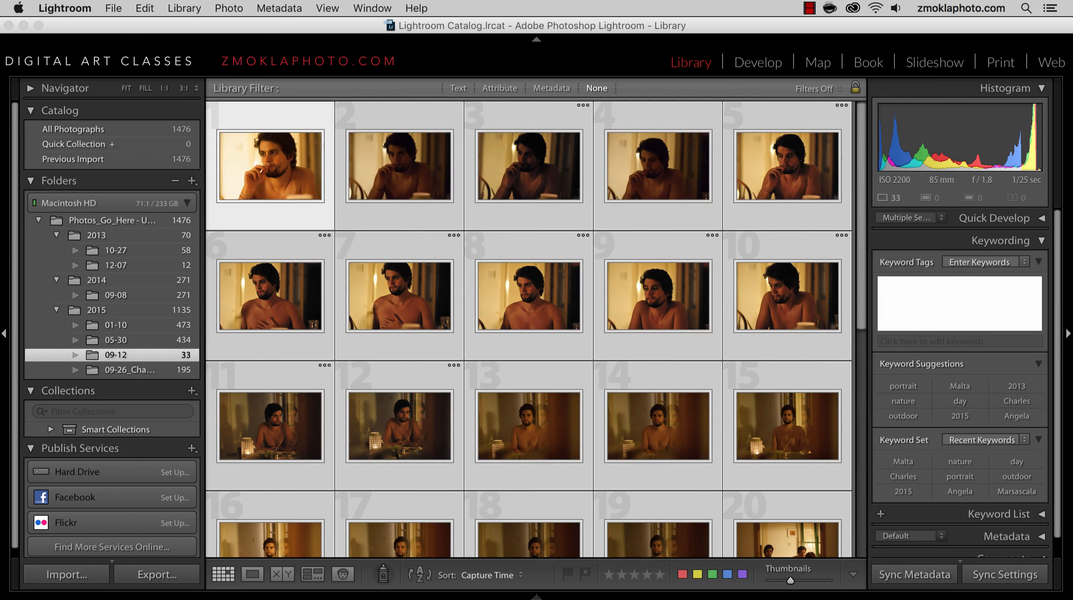
text(Ruben)
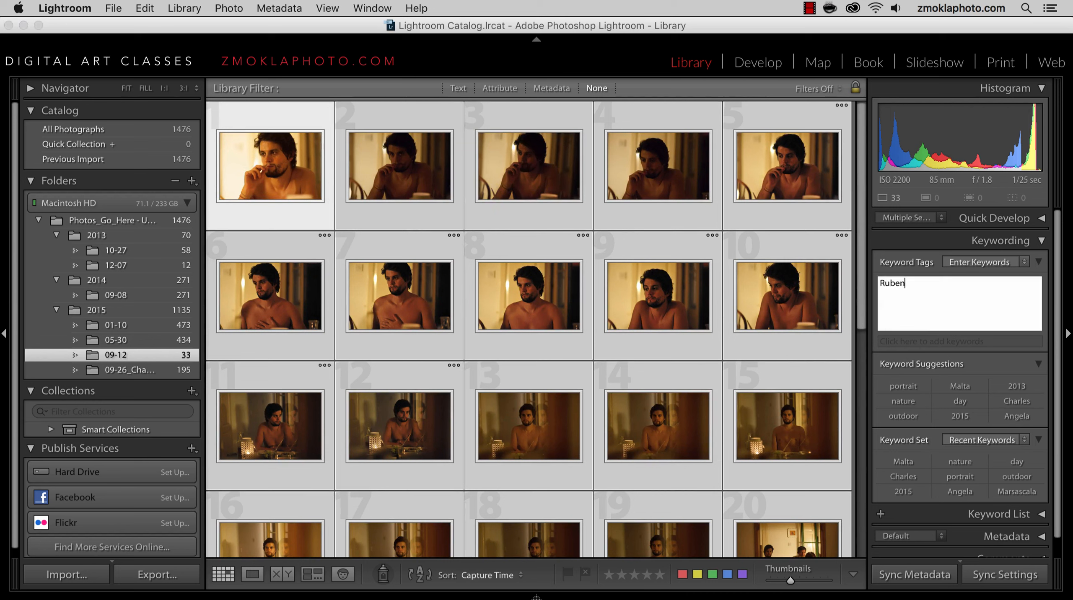
text(,)
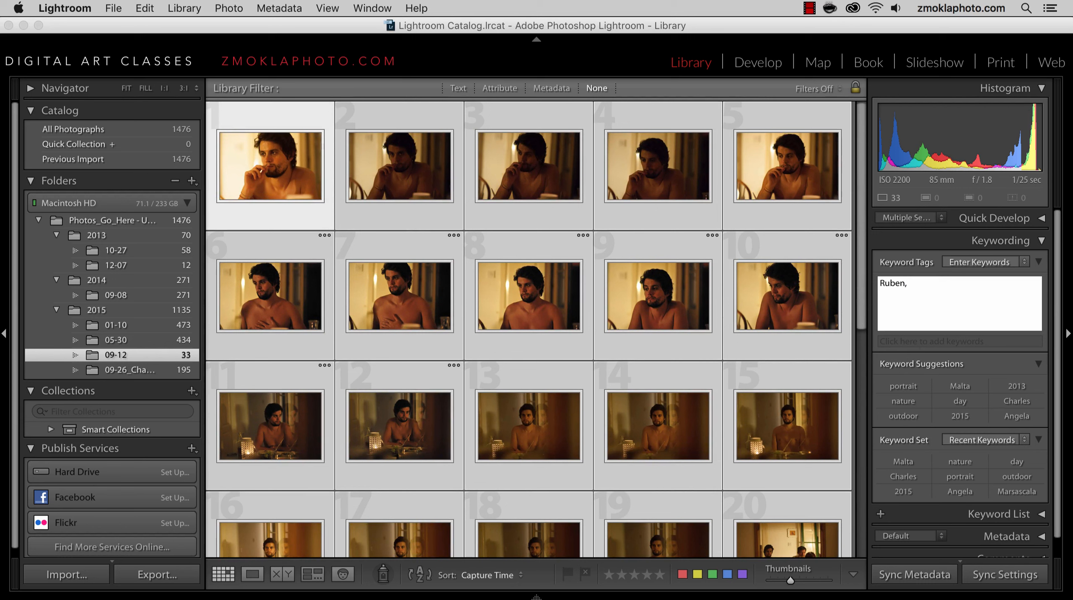
text( Malta)
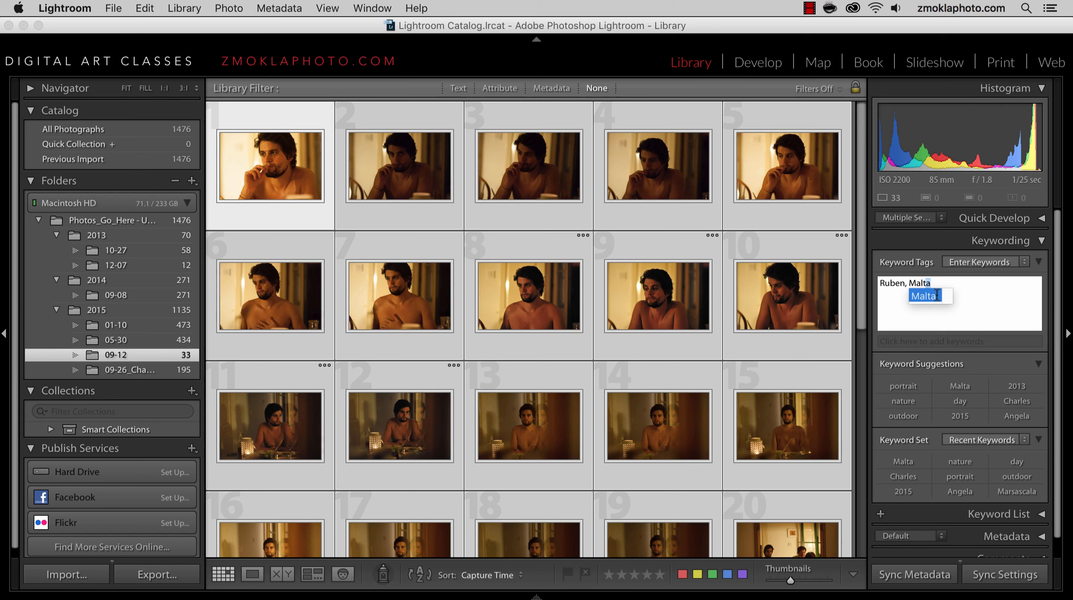
click(972, 298)
key(Return)
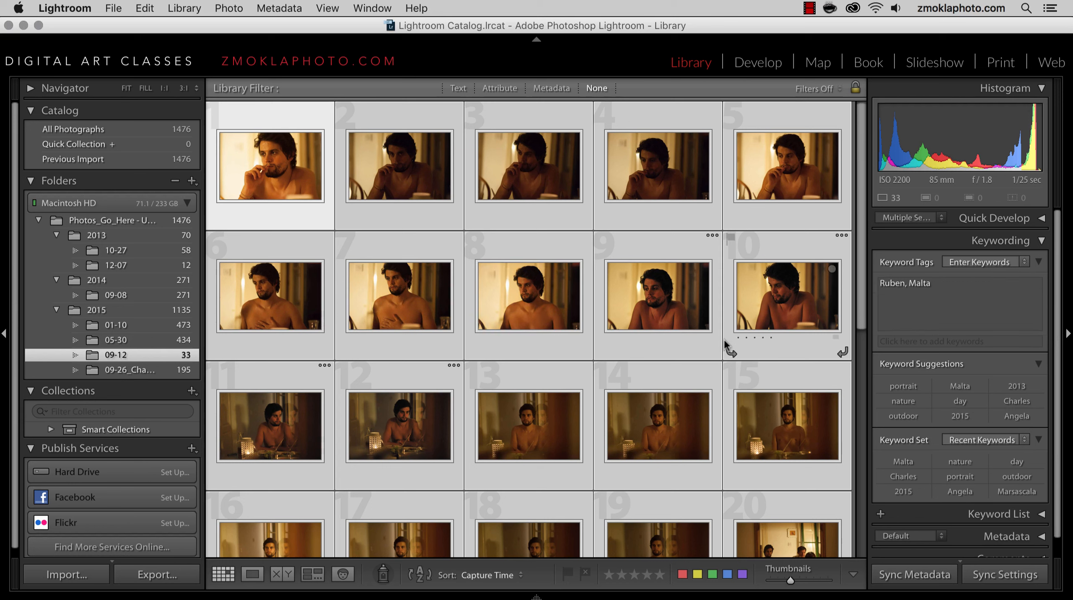
- Check the keyword tags on several individual photos in the 09-12 folder, such as the first, eighth and thirteenth
click(673, 316)
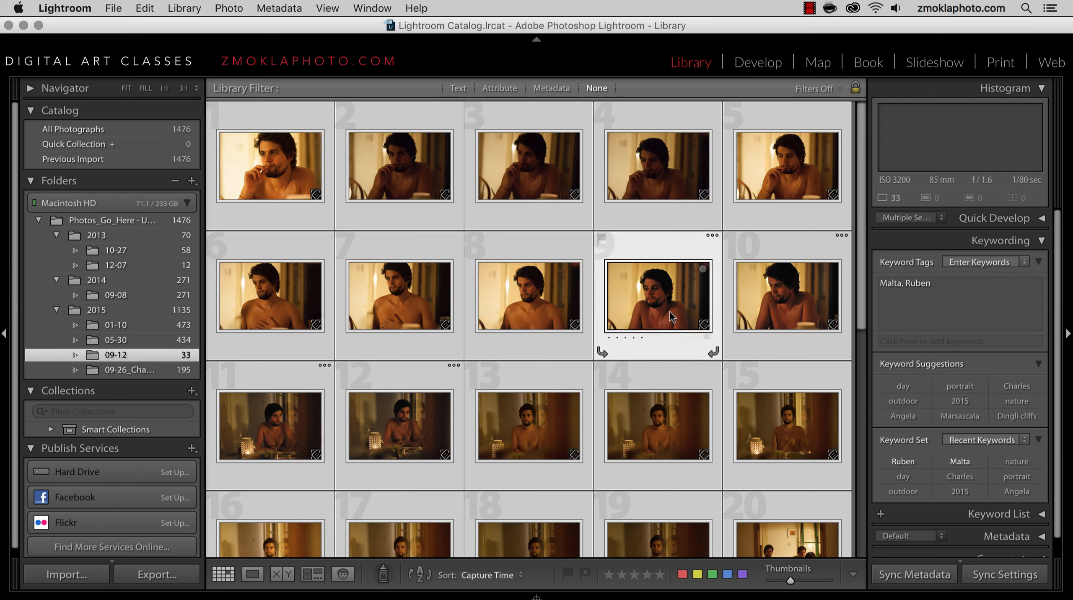
click(297, 113)
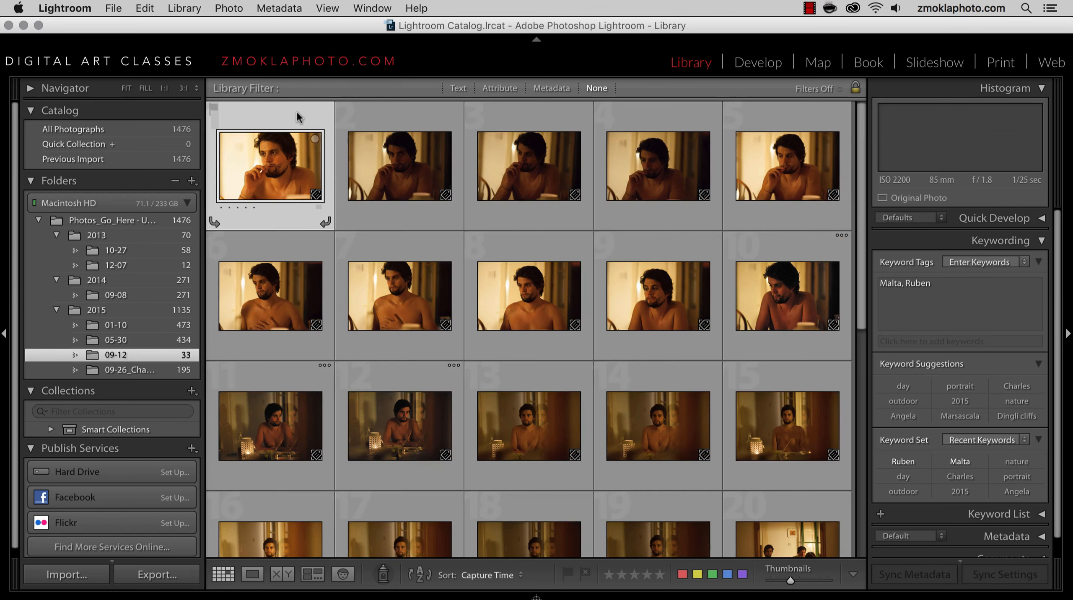
click(455, 187)
click(535, 302)
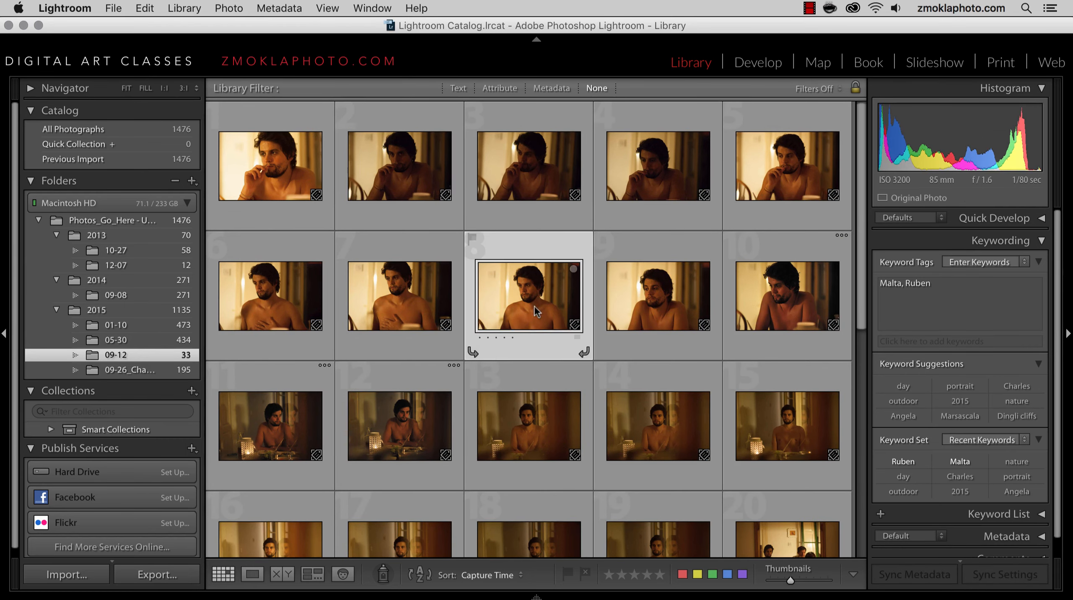
click(543, 437)
scroll(719, 401, down, 5)
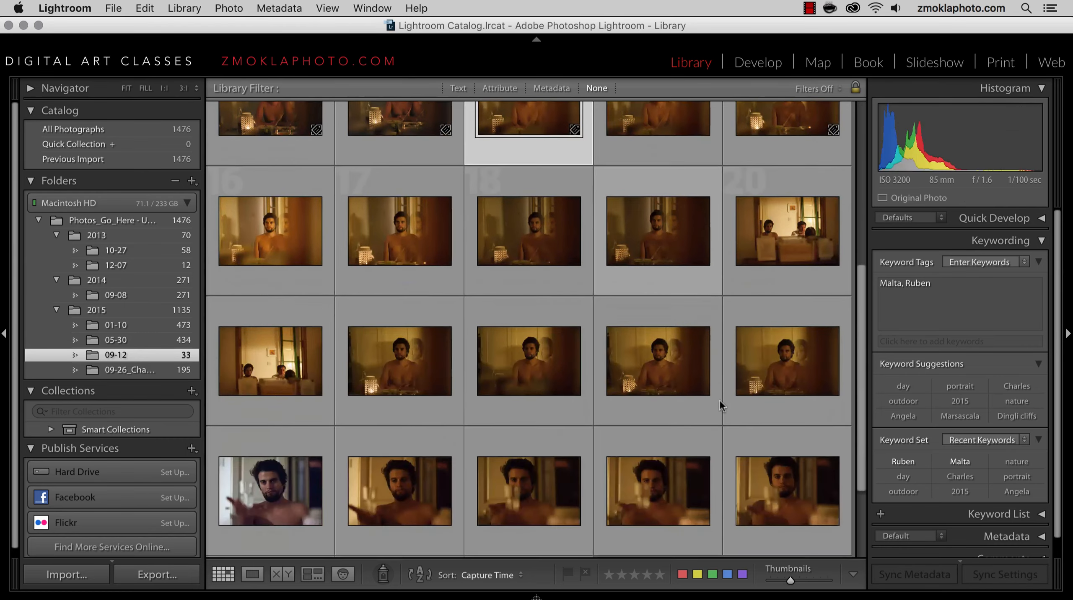
scroll(769, 288, up, 5)
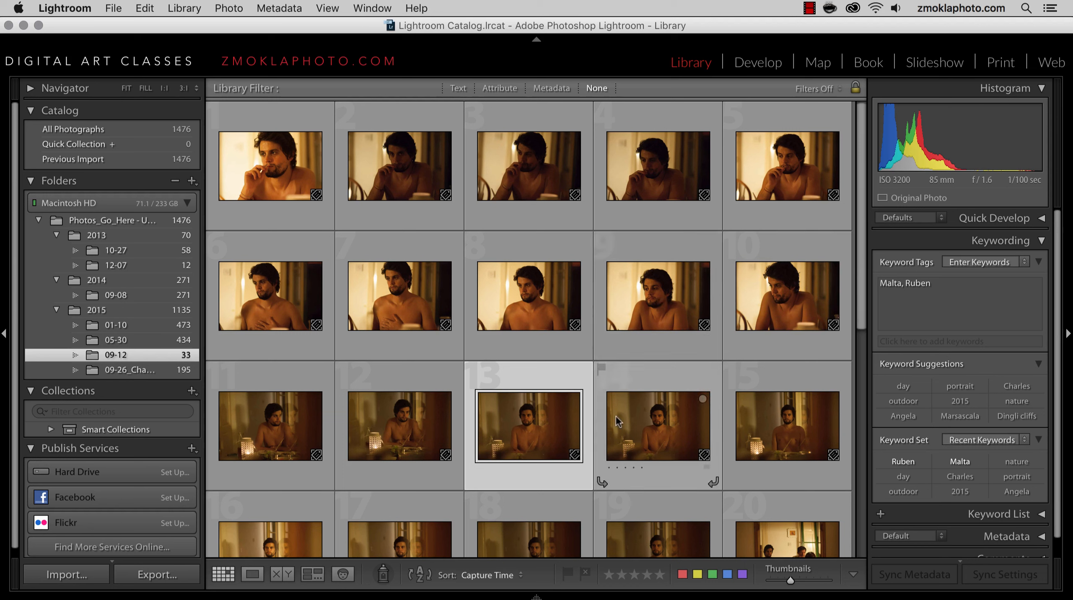
- Give the eighth photo in the 09-12 folder a four-star rating
click(524, 301)
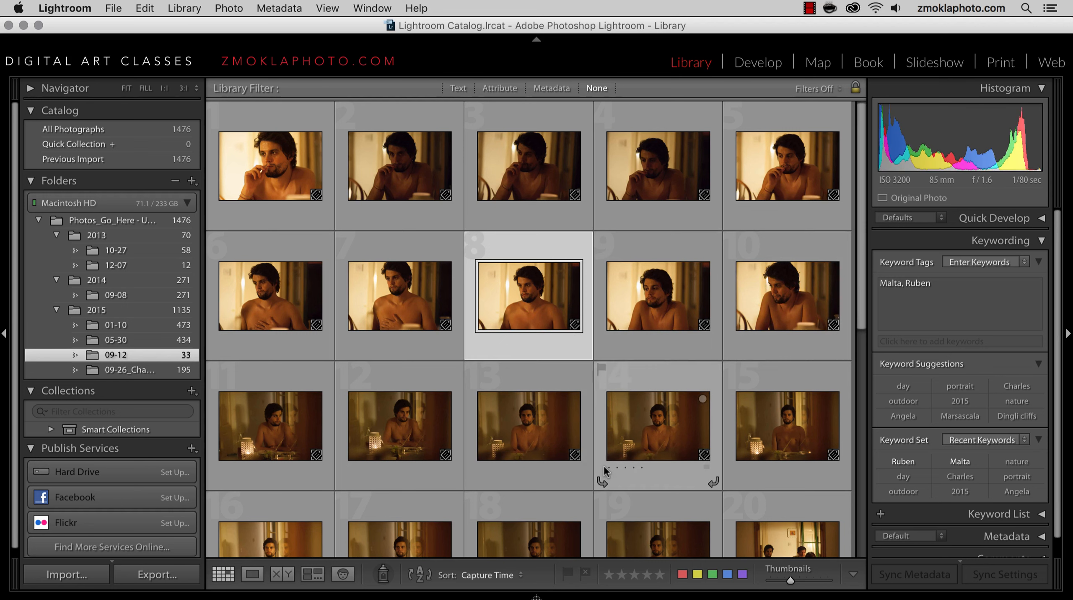
click(609, 575)
click(621, 575)
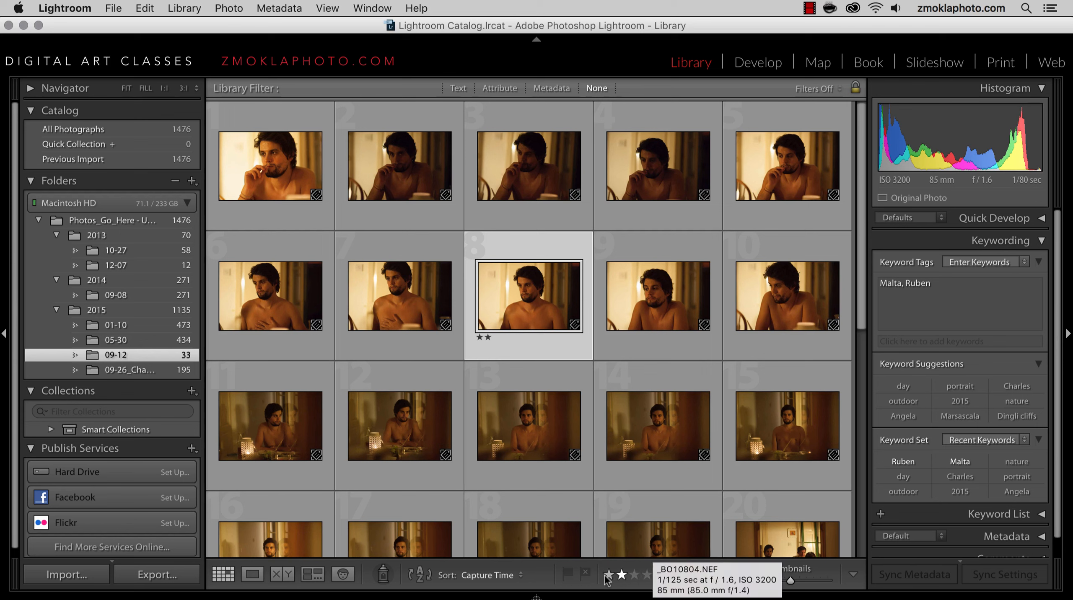
mouse_move(622, 595)
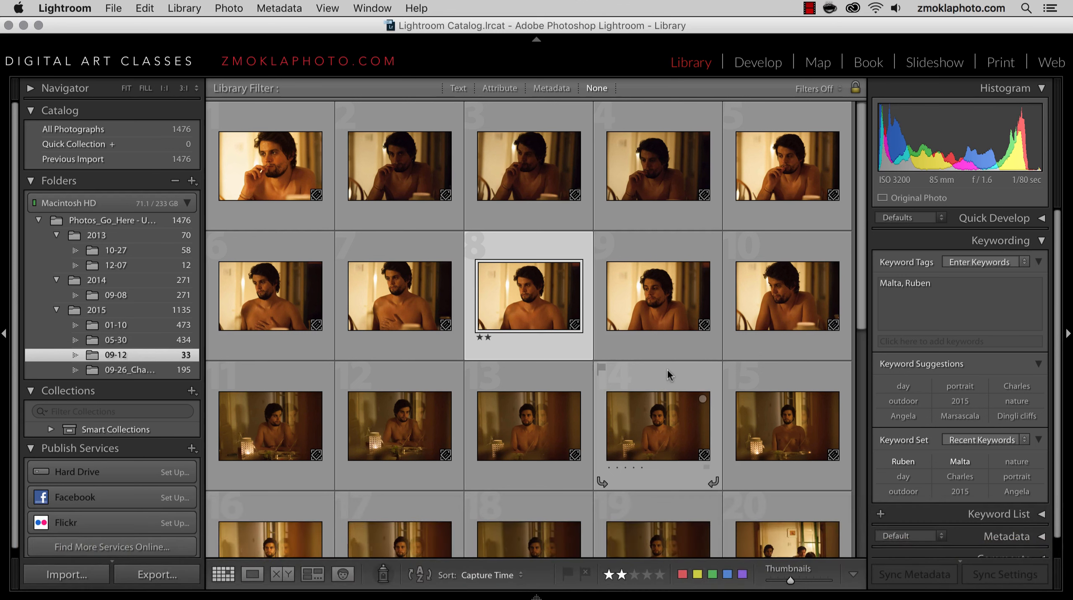
key(0)
key(4)
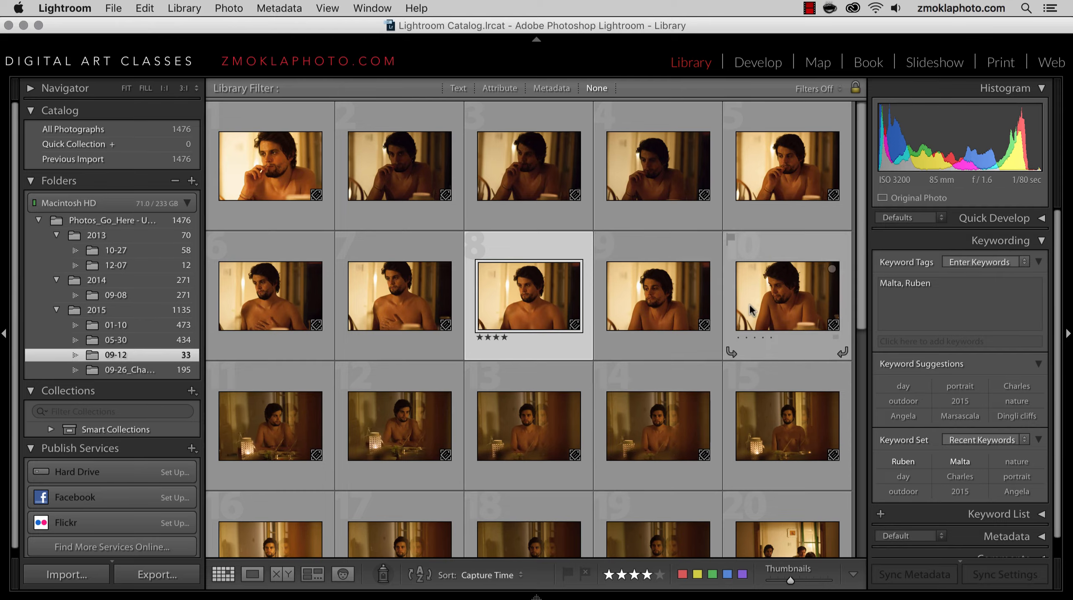
- Flag photo 28 in the 09-12 folder as a pick
scroll(750, 305, down, 5)
click(533, 344)
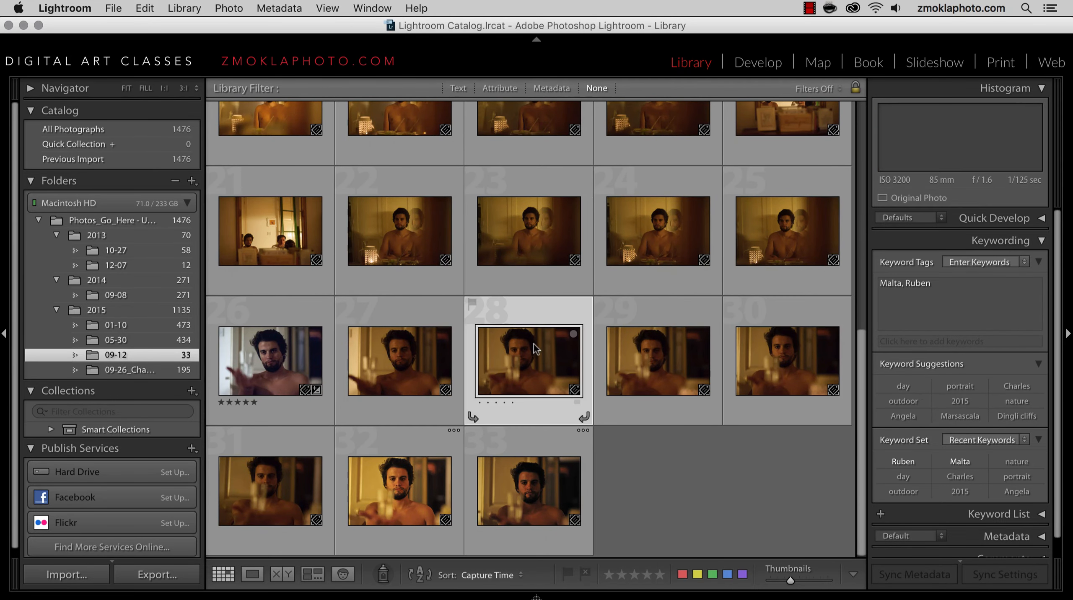
click(567, 574)
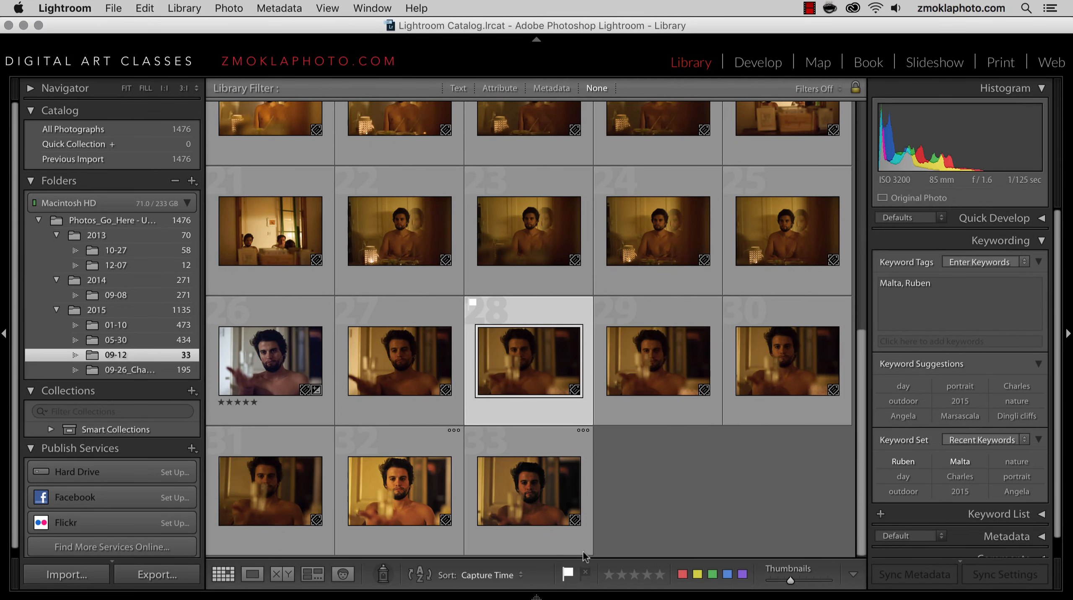
scroll(675, 488, up, 5)
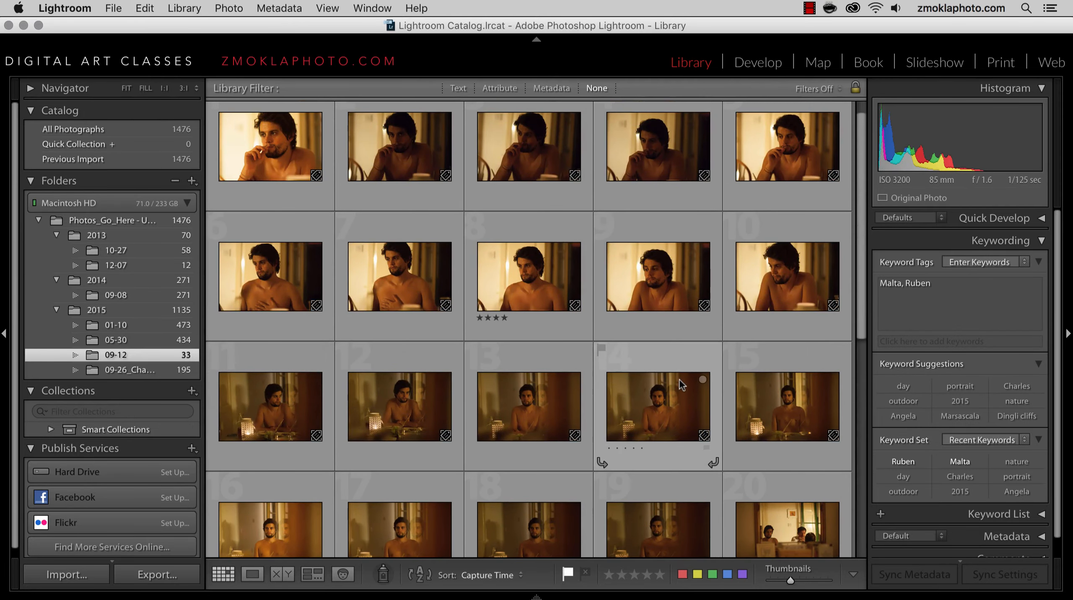
scroll(679, 380, up, 1)
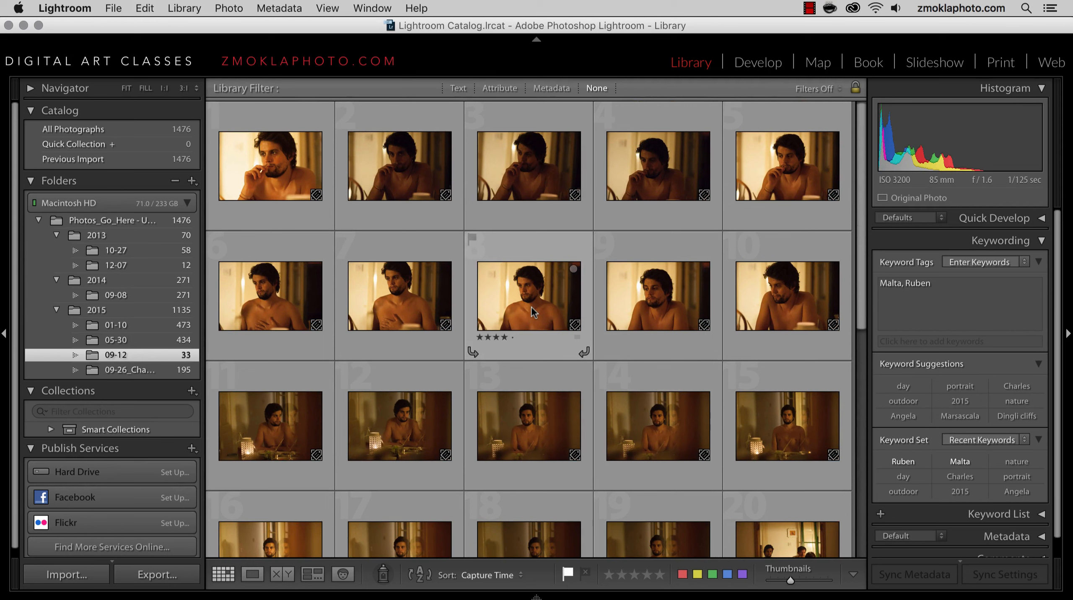
scroll(532, 307, down, 3)
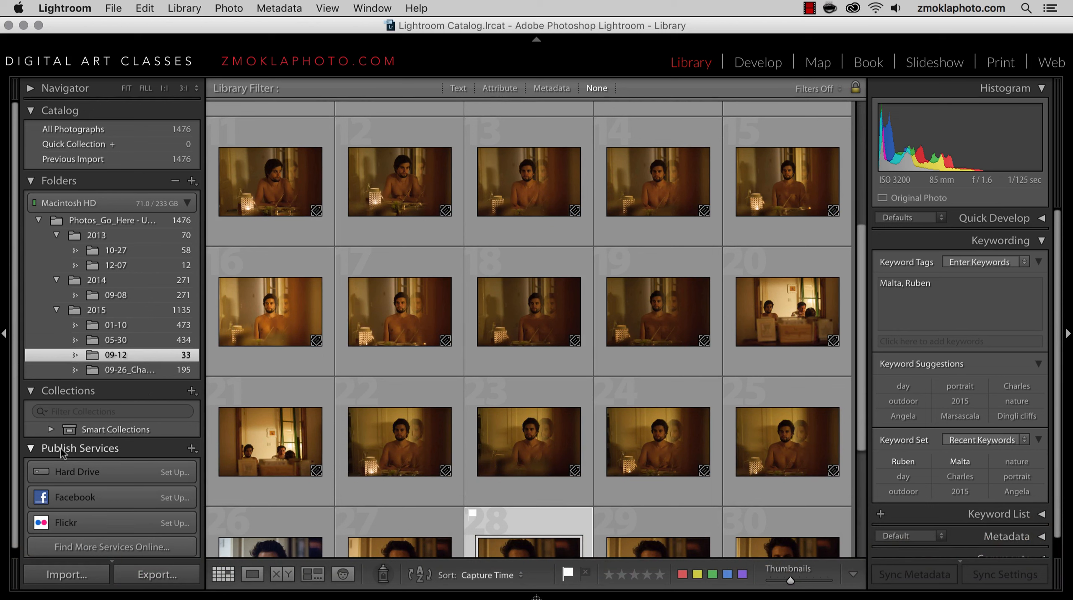
click(263, 315)
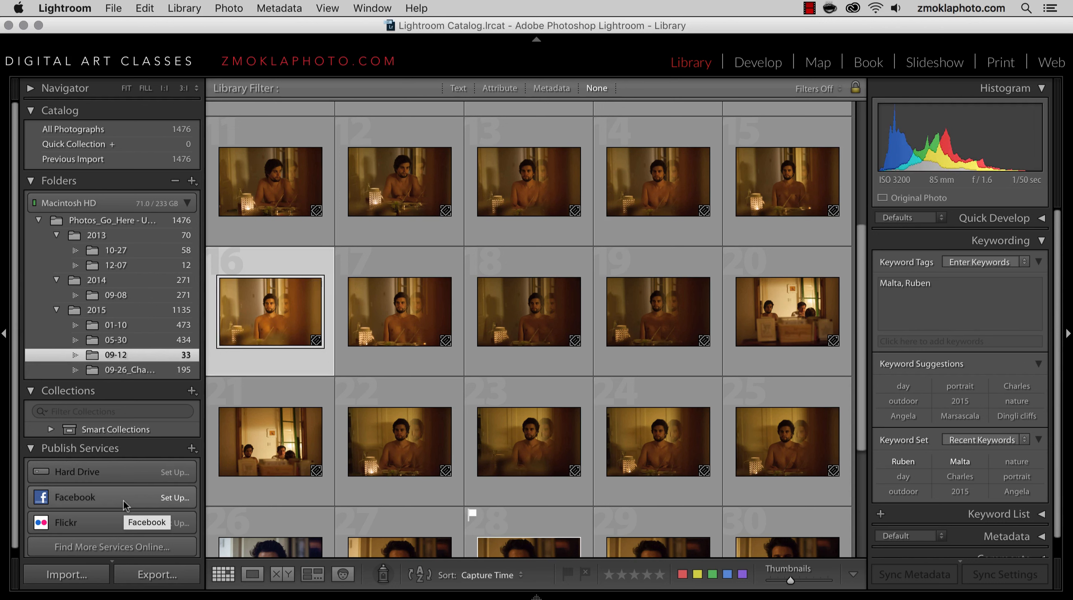
scroll(693, 449, down, 5)
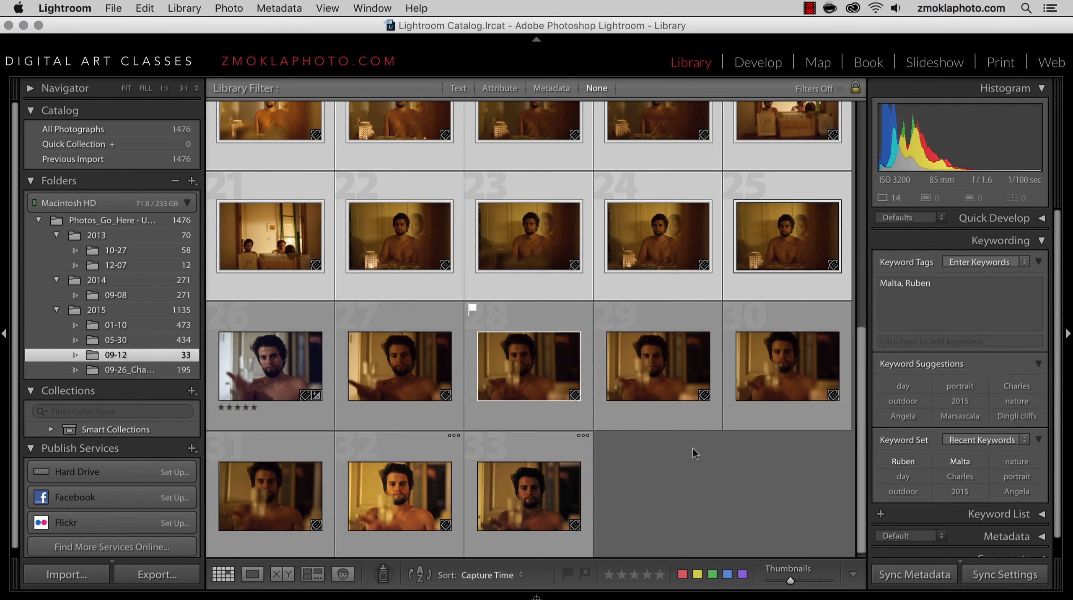
click(660, 360)
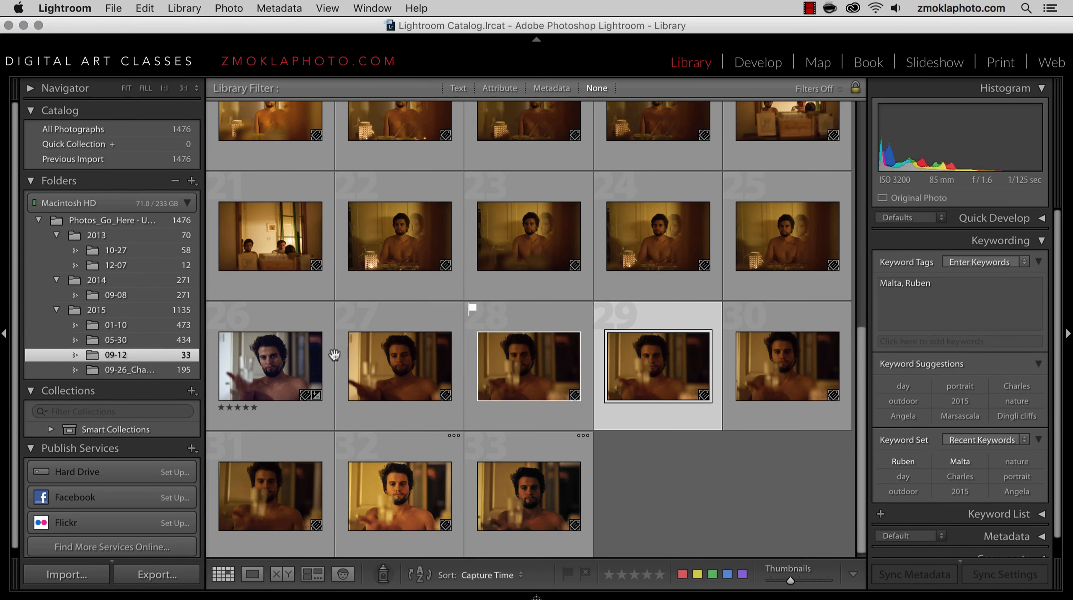
- Examine the metadata of photo 26 in the 09-12 folder, including its rating, capture time, exposure and camera details, then deselect the photo
click(298, 367)
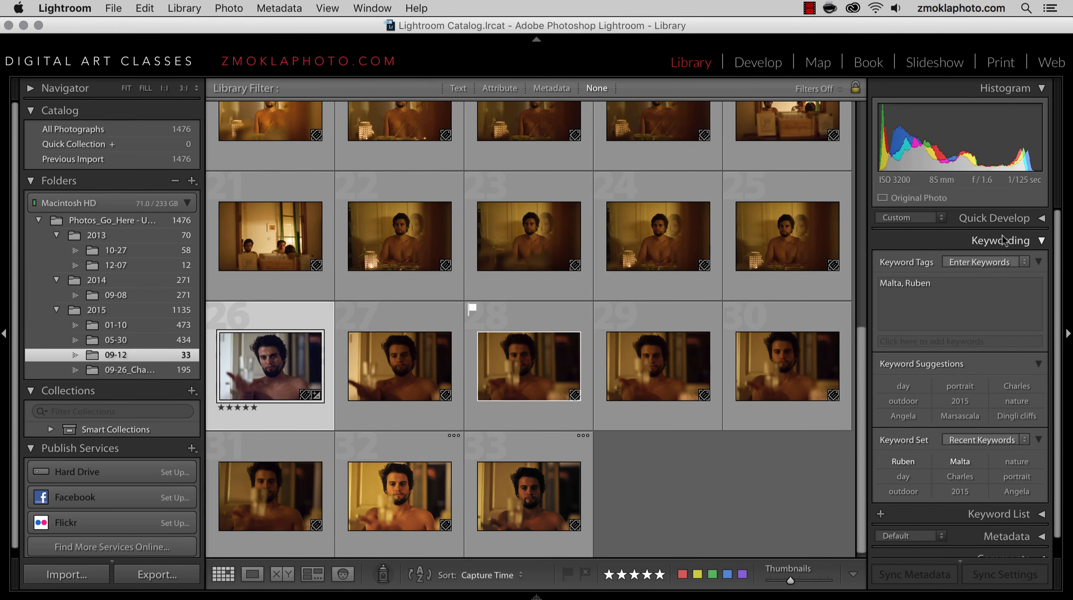
scroll(1002, 236, down, 2)
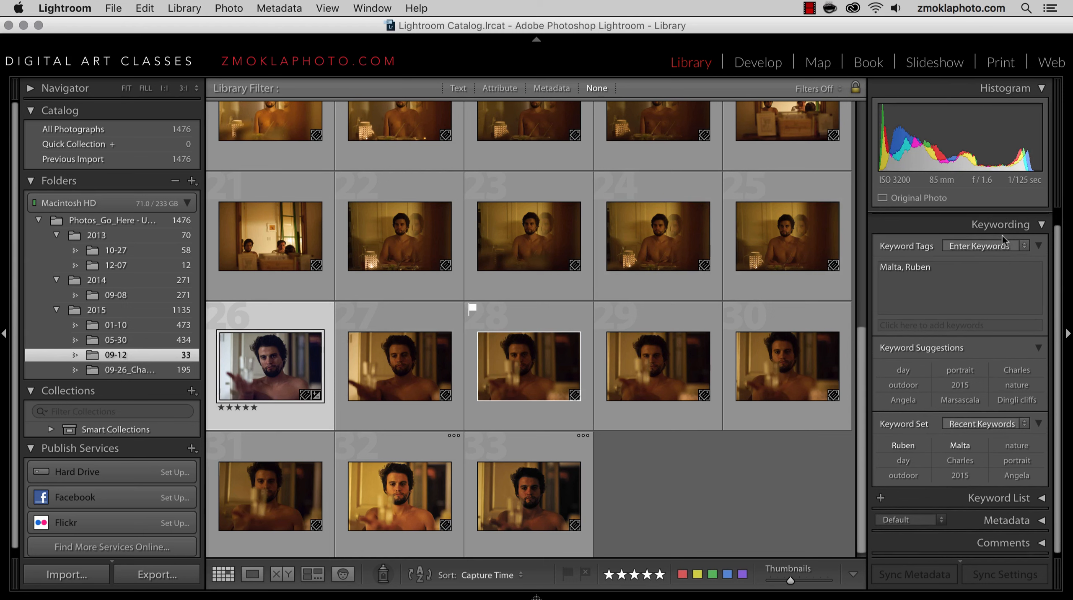
scroll(1003, 236, up, 2)
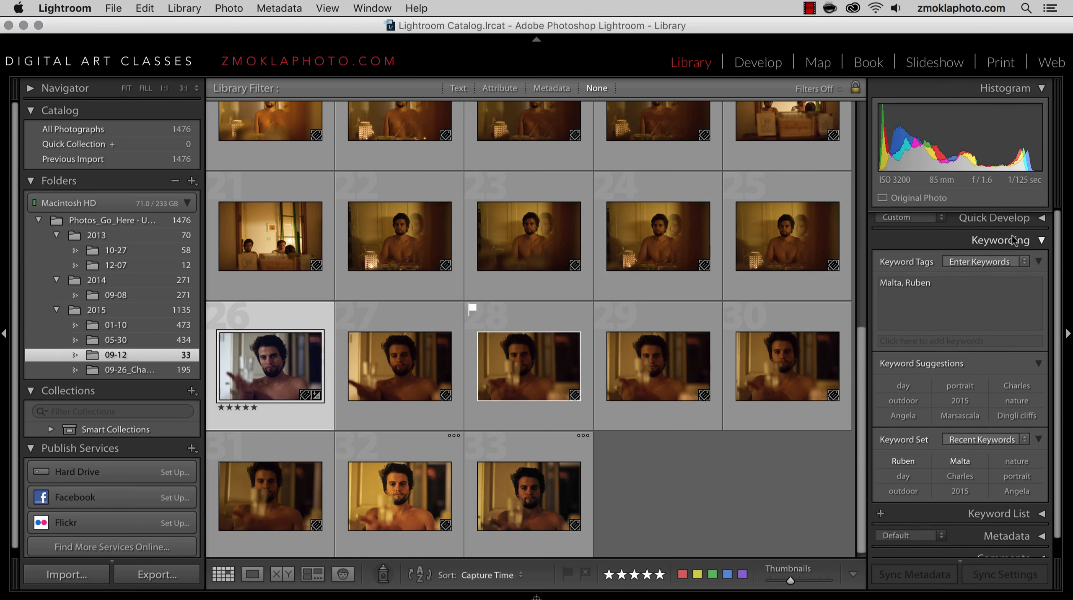
click(1040, 242)
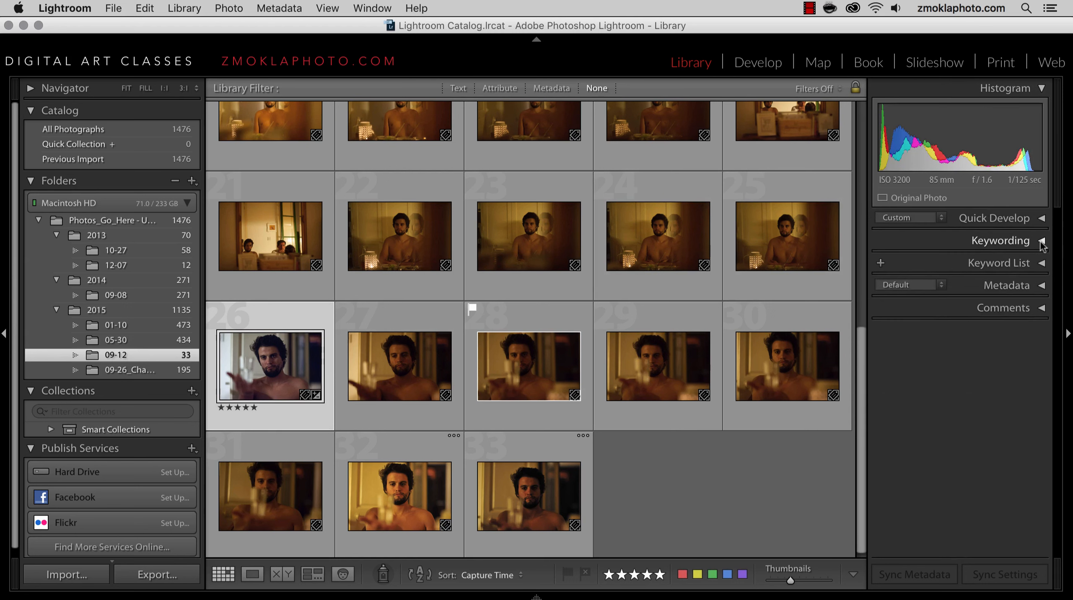
click(1041, 286)
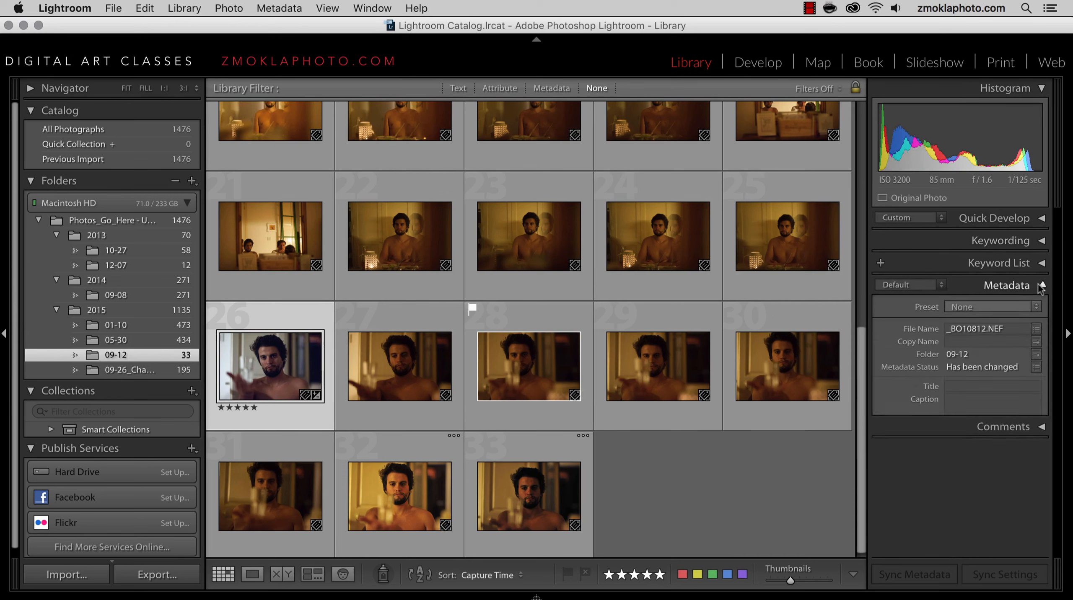
scroll(1038, 284, down, 3)
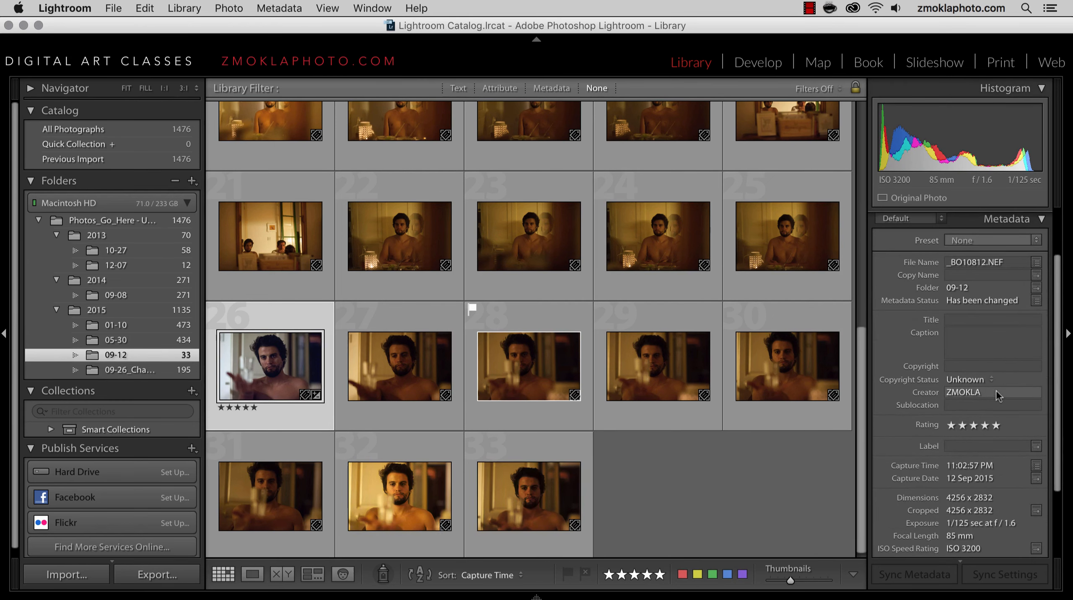
scroll(996, 395, down, 4)
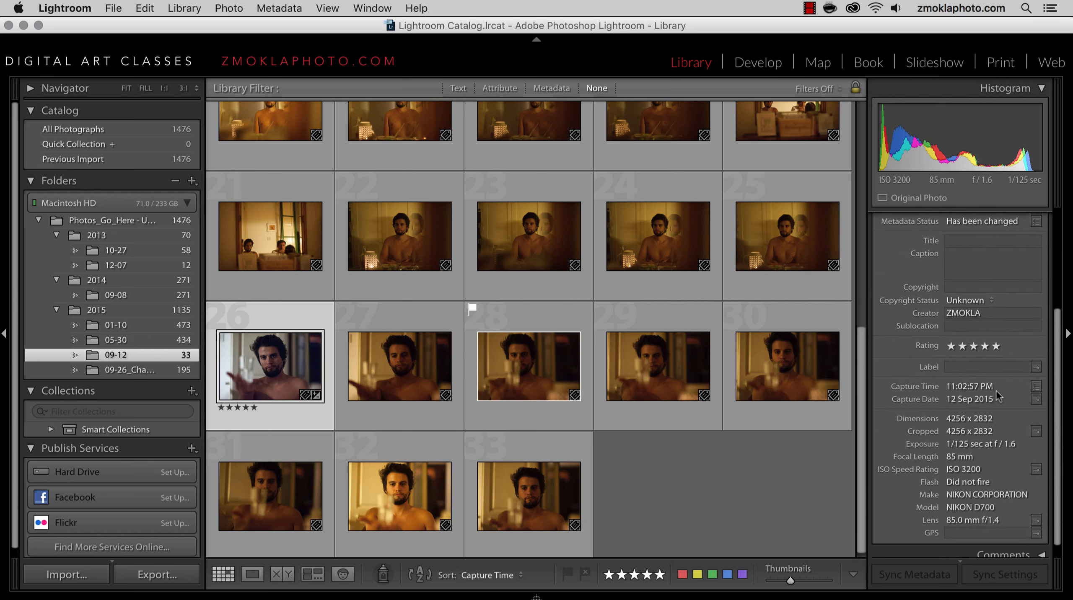
scroll(997, 391, down, 1)
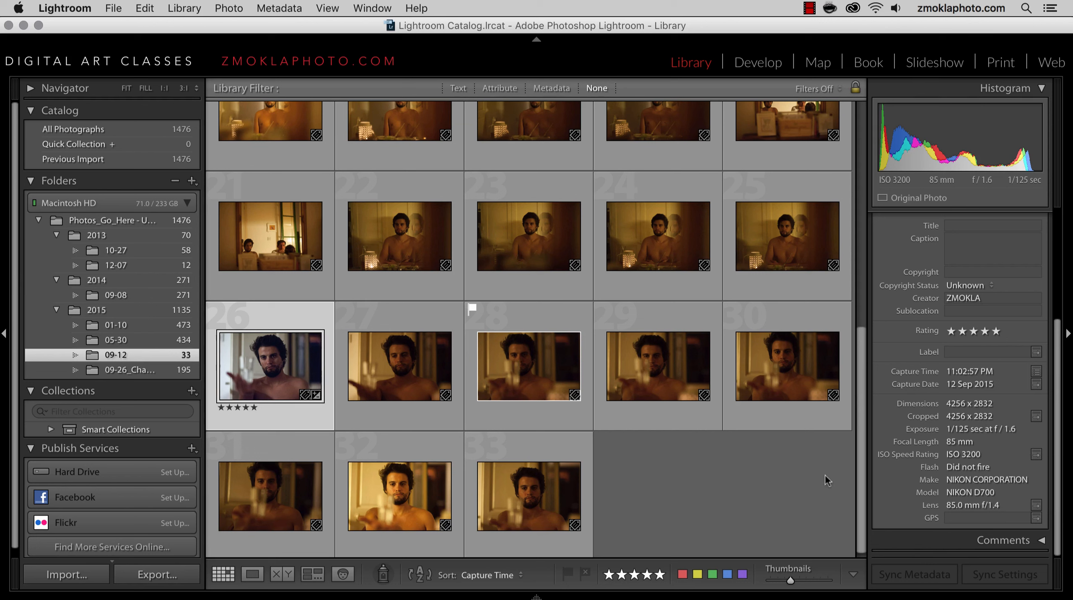
click(727, 465)
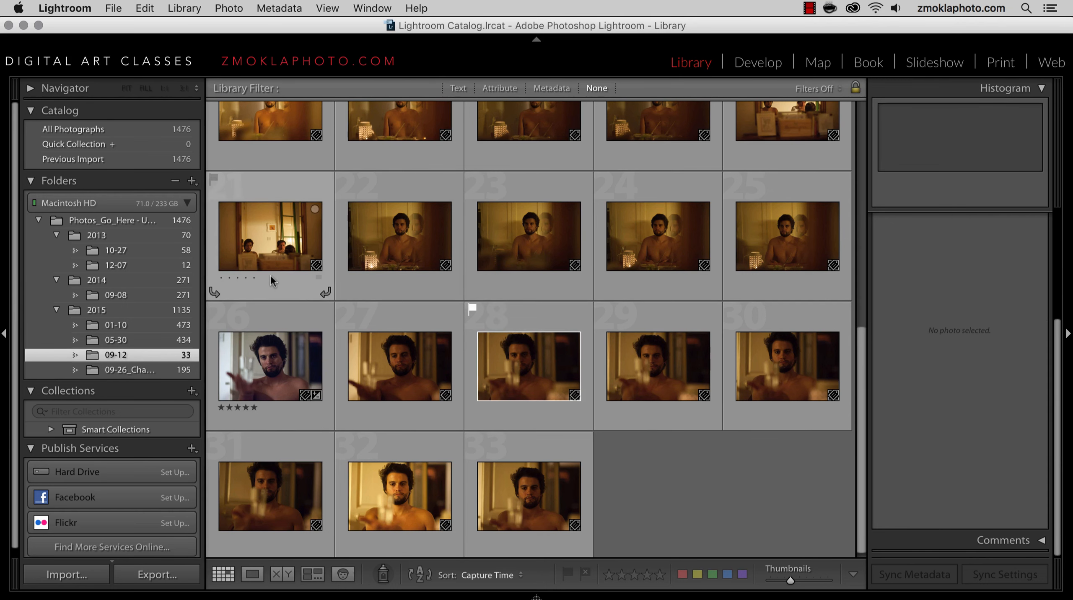
- Filter the whole Photos_Go_Here folder by attribute to show only five-star photos and look through them
click(117, 220)
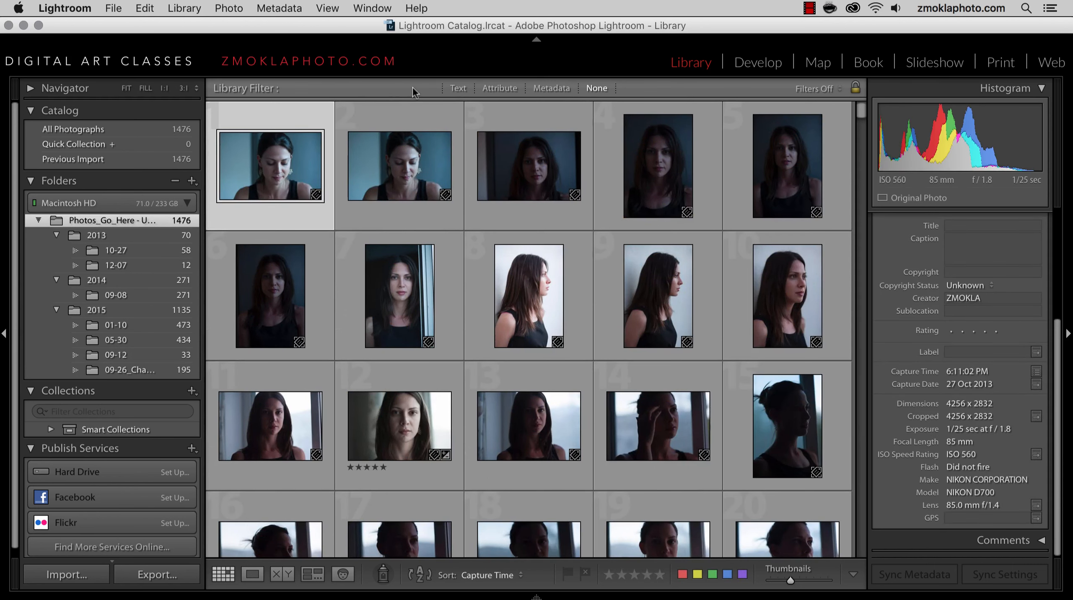
click(458, 88)
click(500, 88)
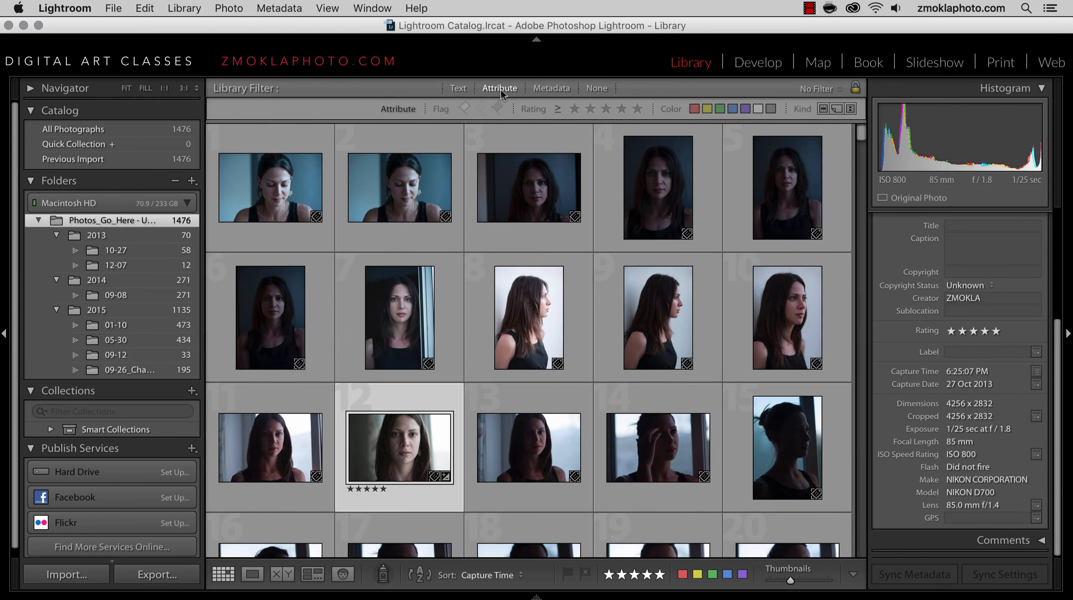
click(640, 108)
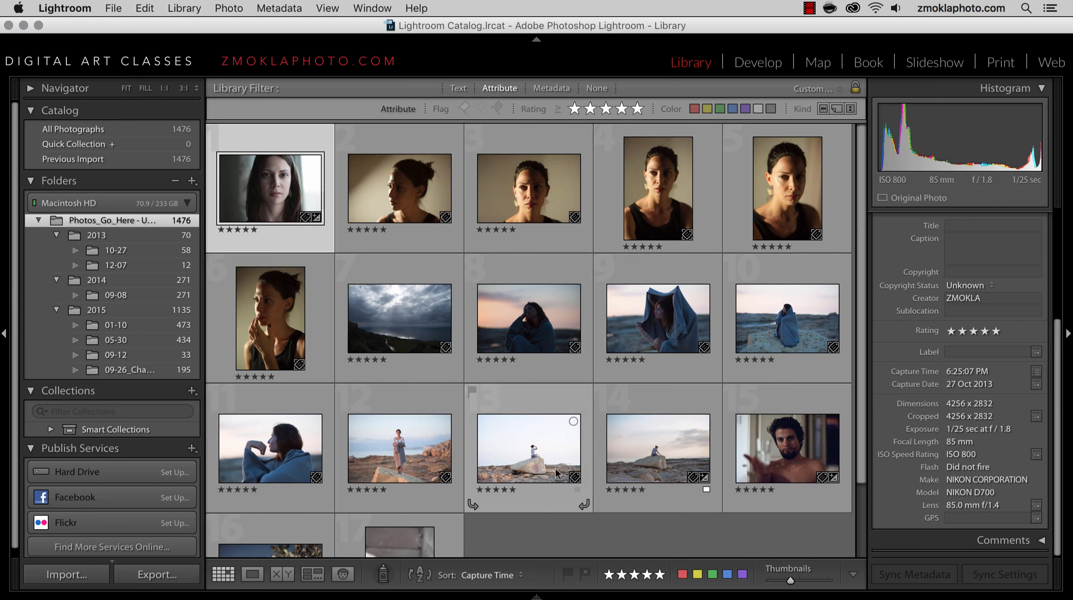
scroll(621, 374, down, 3)
scroll(621, 374, up, 3)
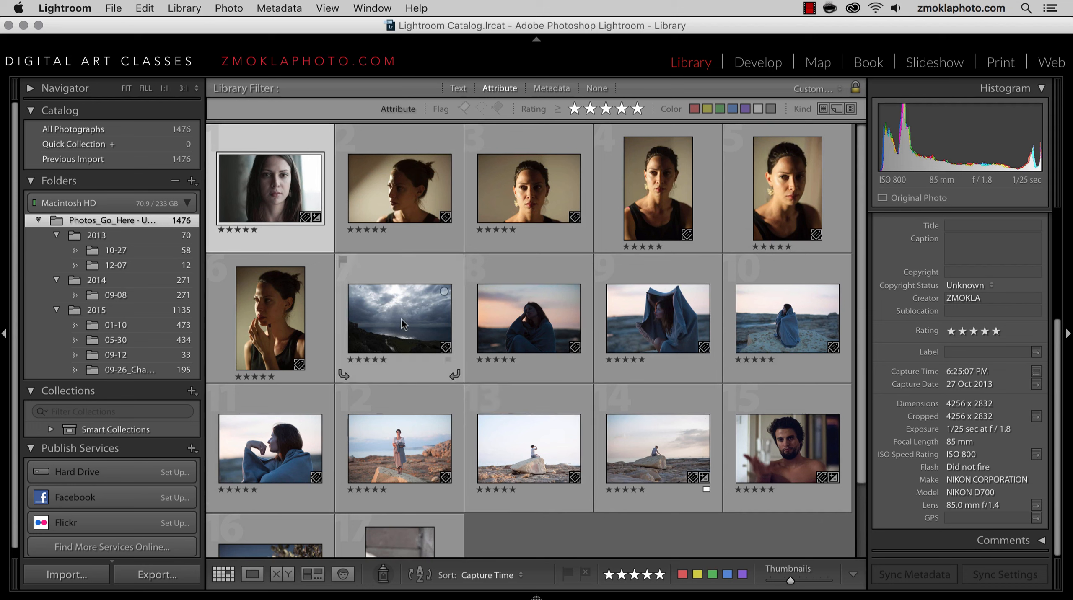
- Add a text filter for "portrait" in any searchable field to the five-star filter
click(467, 94)
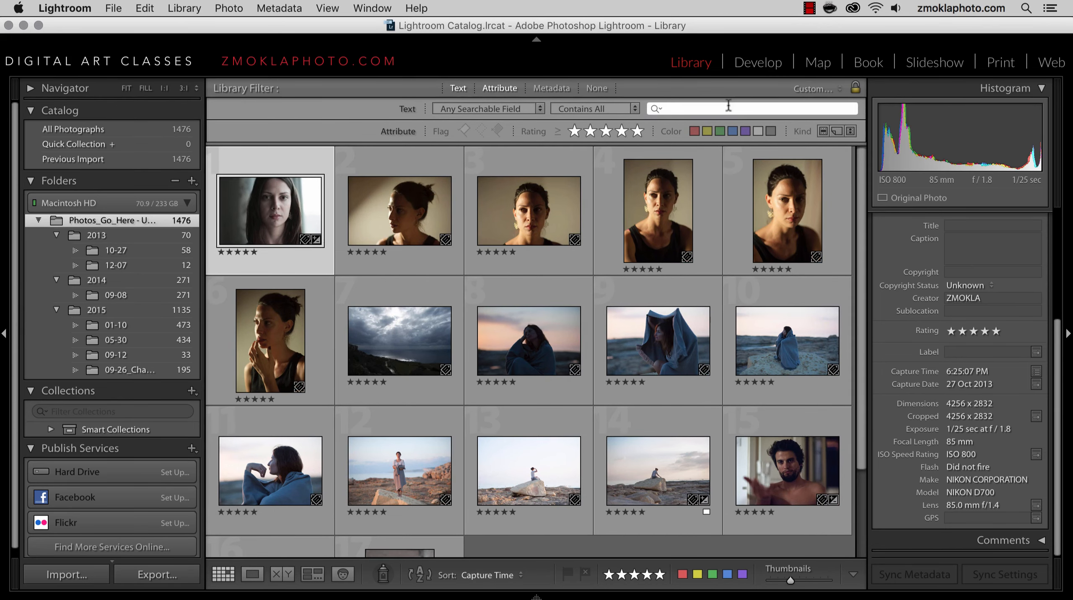
click(728, 106)
text(portrait)
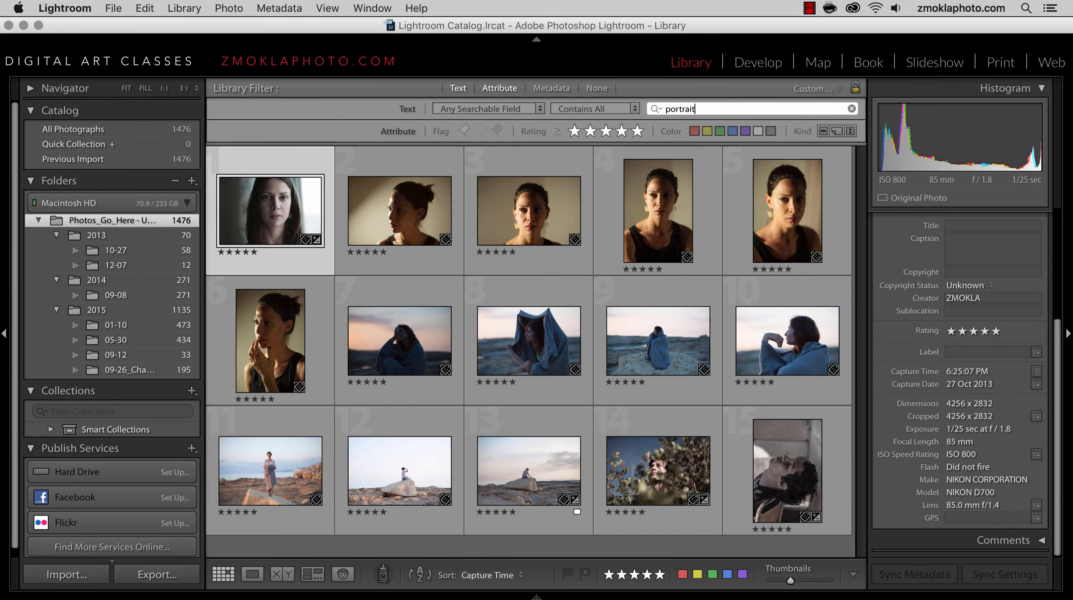
key(Return)
- Move the 10-27 folder from 2013 into the 2015 folder, accepting the move of the files on disk
click(123, 251)
key(j)
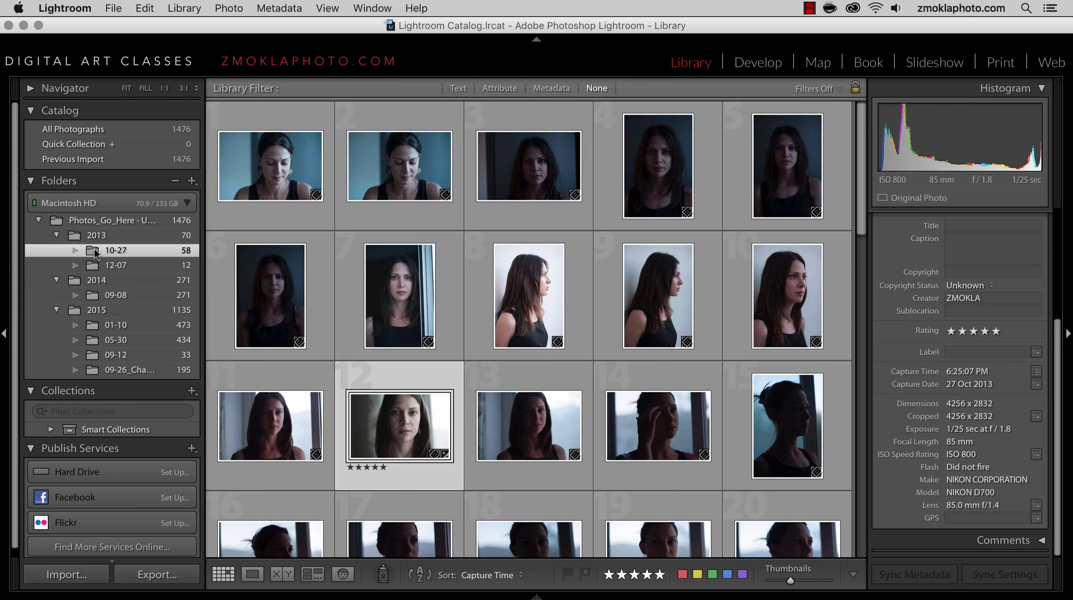
drag(94, 249, 93, 313)
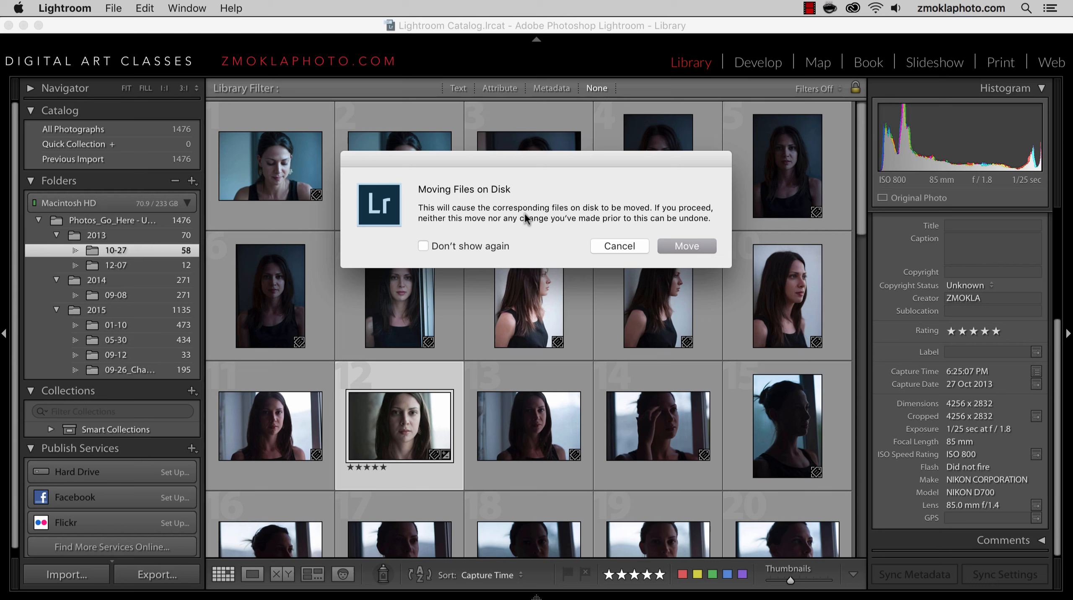
click(693, 246)
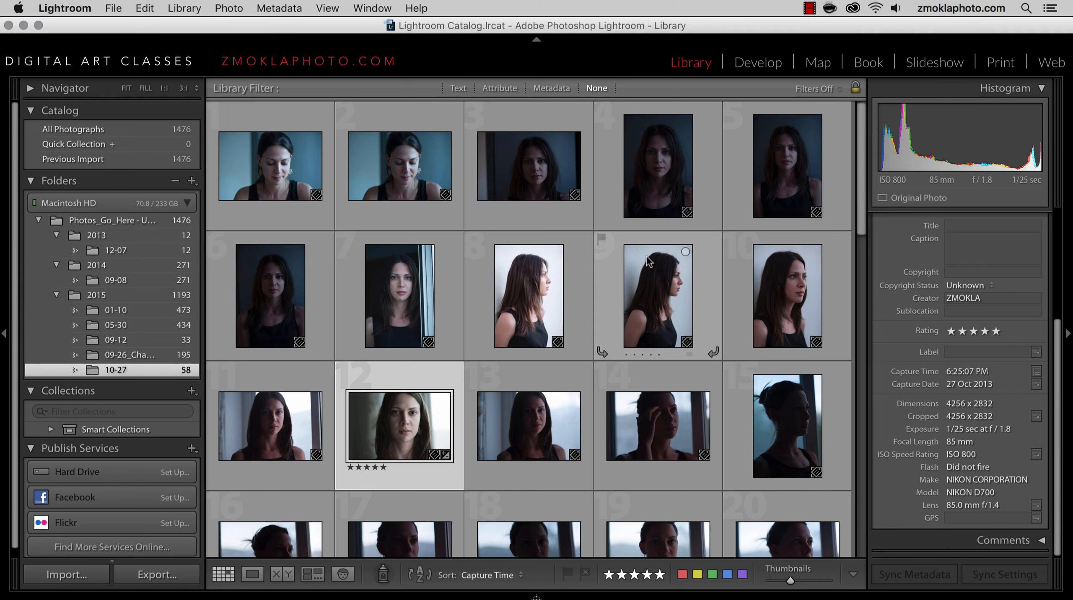
- Open the five-star portrait from the 10-27 folder in the Develop module with its Basic adjustments and History expanded
click(759, 64)
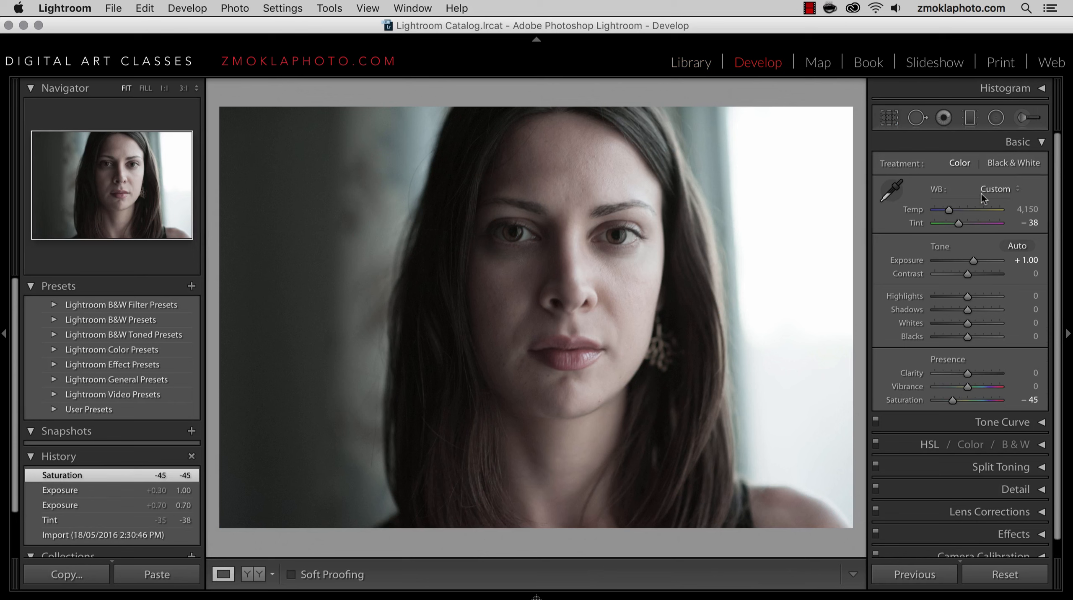
click(1040, 143)
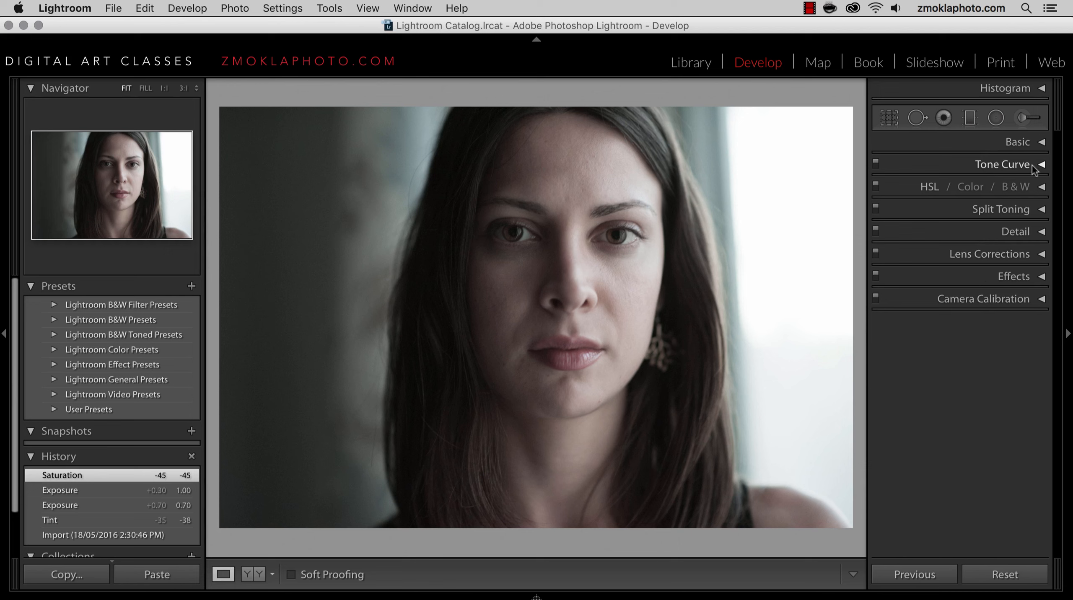
click(1040, 143)
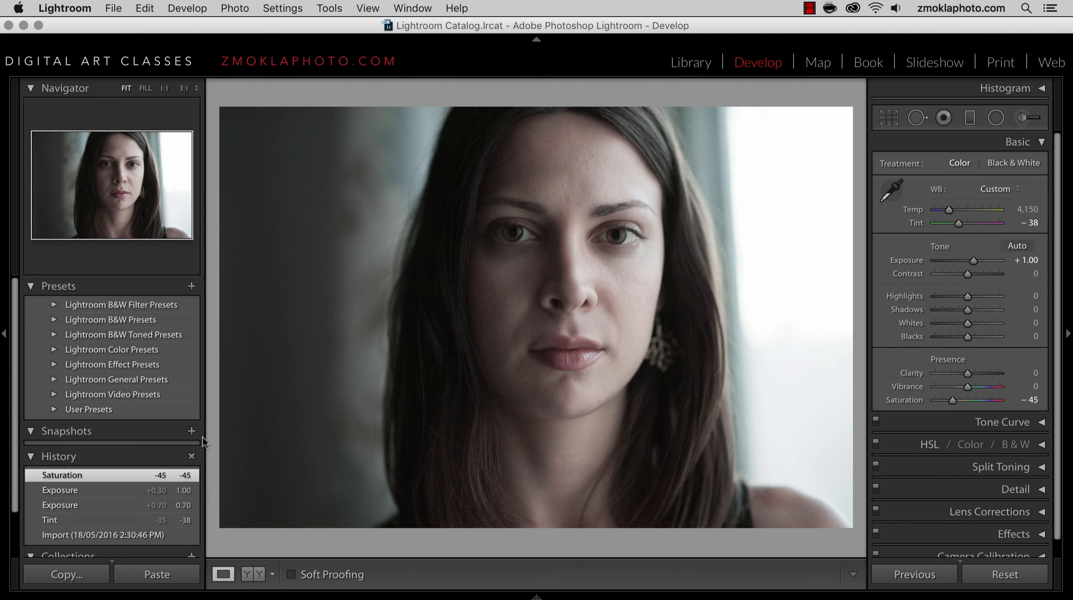
click(32, 458)
click(31, 458)
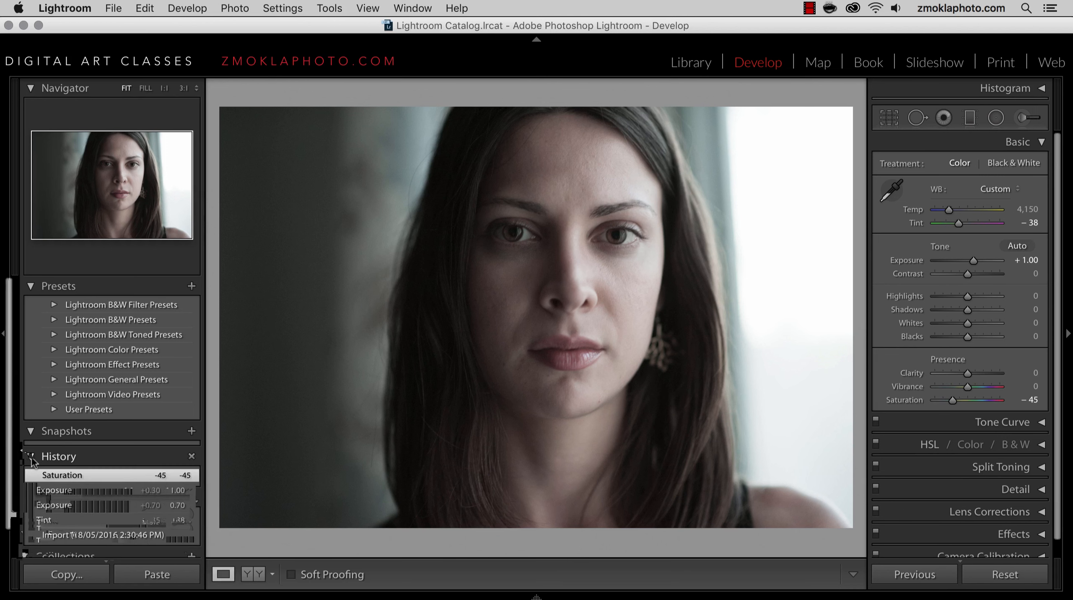
- Step through the portrait's history states from Import to Saturation, compare with the Import state again, and return to the Saturation state
click(101, 536)
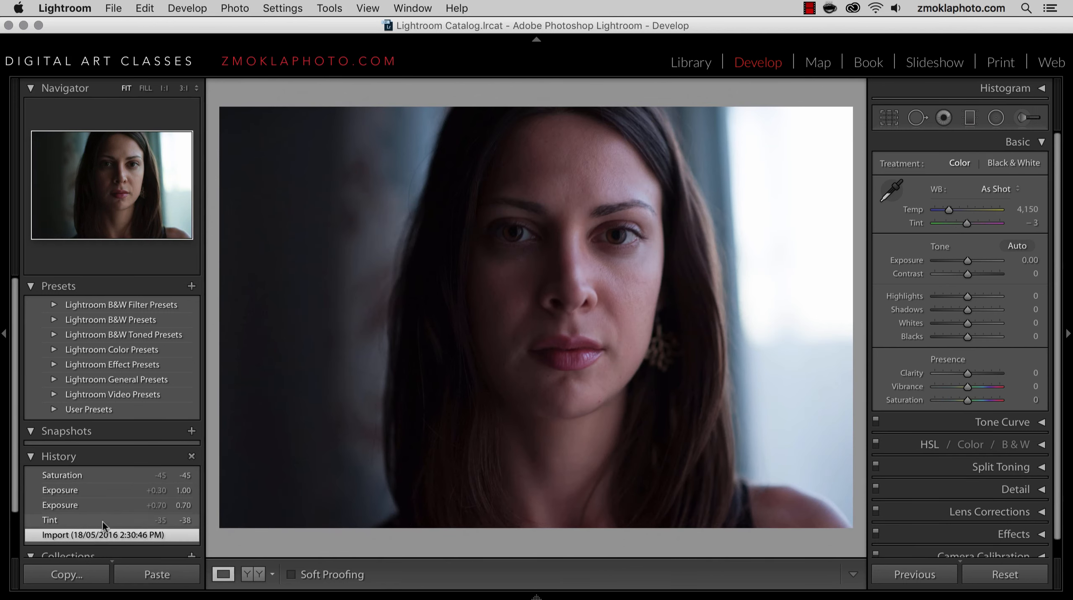
click(102, 520)
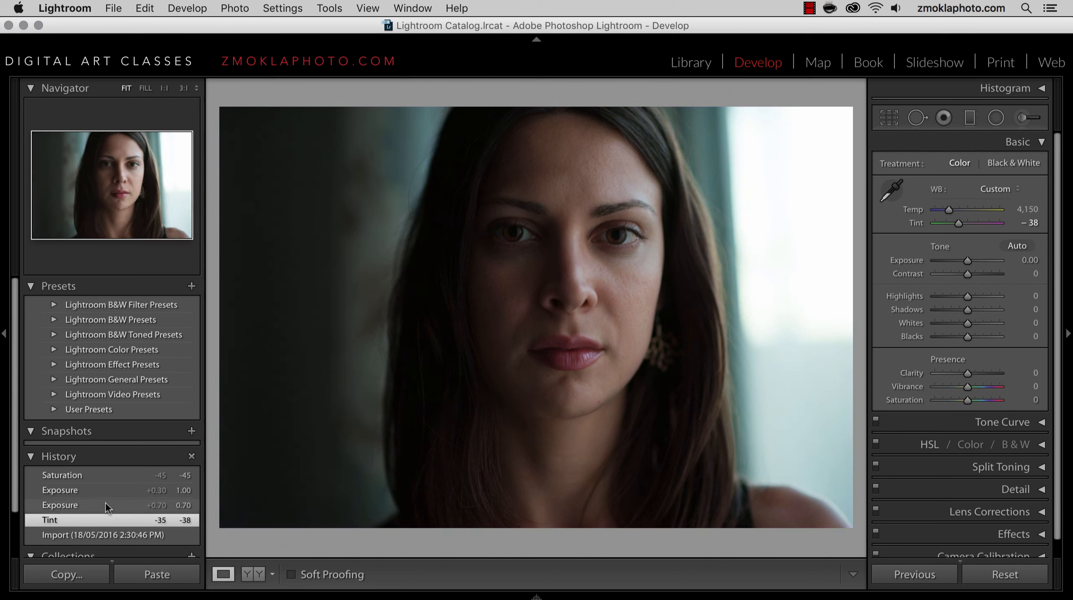
click(107, 506)
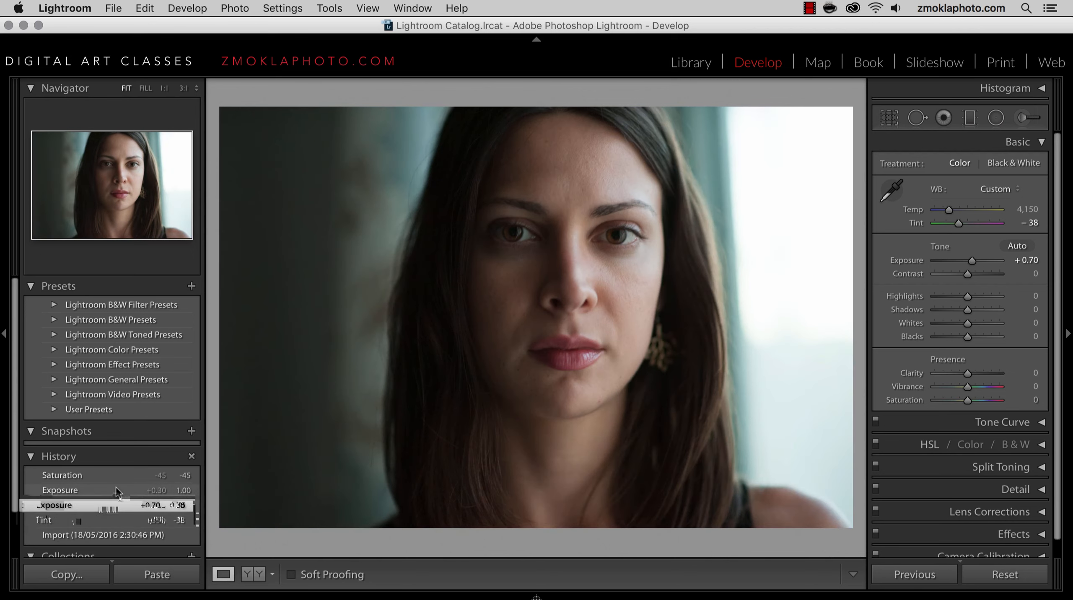
click(113, 490)
click(129, 476)
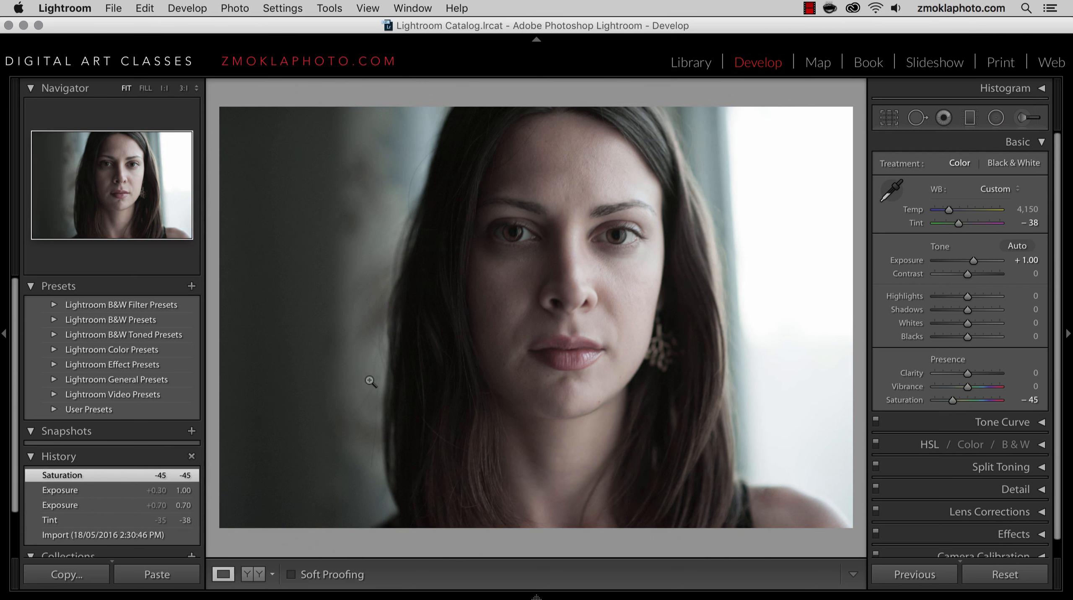
click(126, 537)
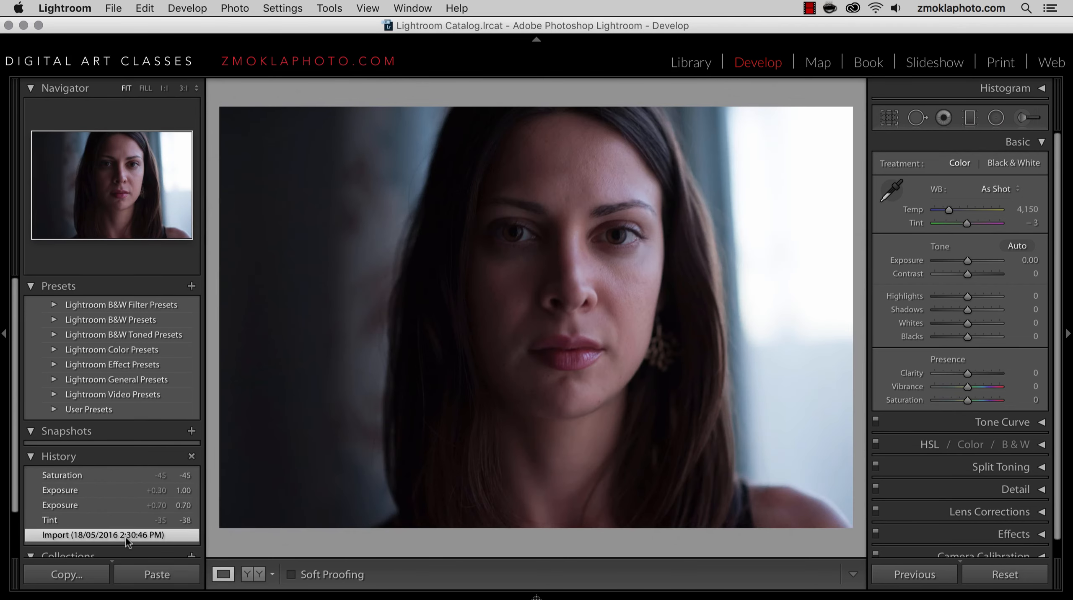
click(111, 476)
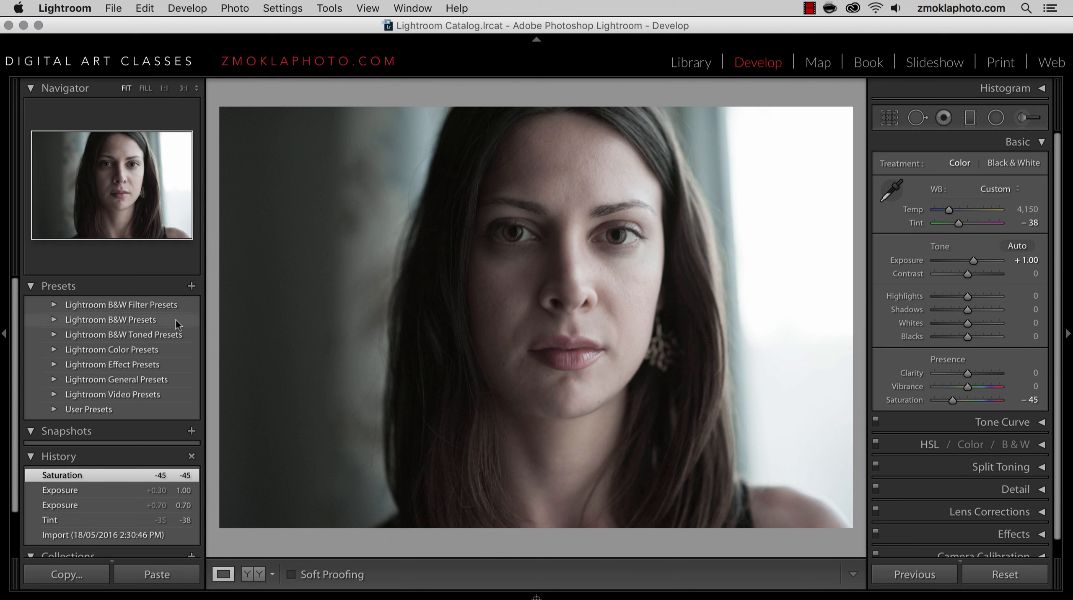
- Try the B&W Look 2 preset on the portrait, then apply B&W Look 4 from the Lightroom B&W Presets
click(30, 287)
click(31, 286)
click(147, 319)
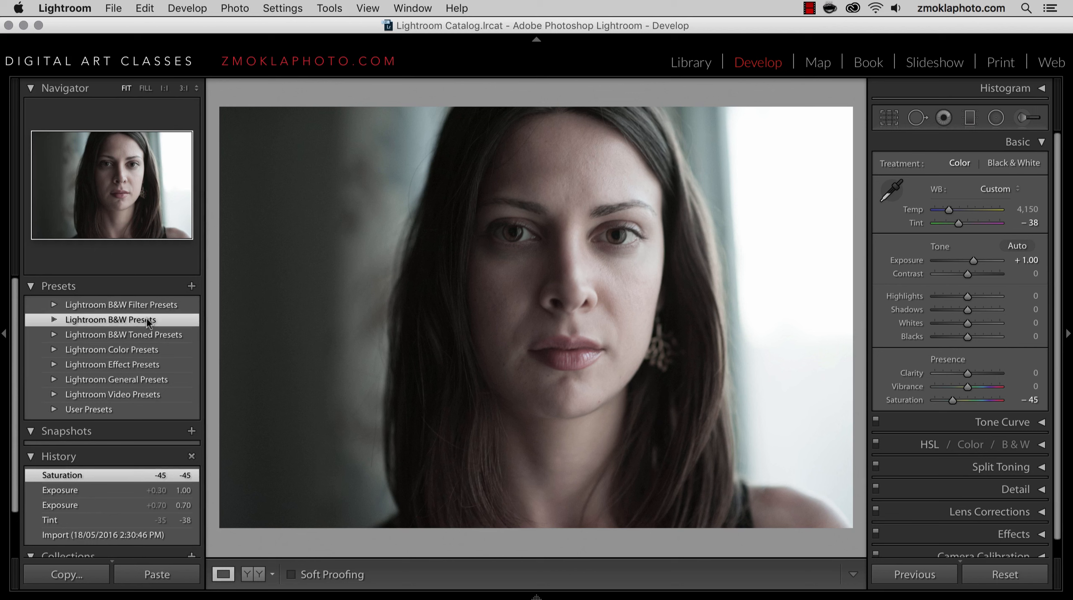
click(54, 320)
click(96, 379)
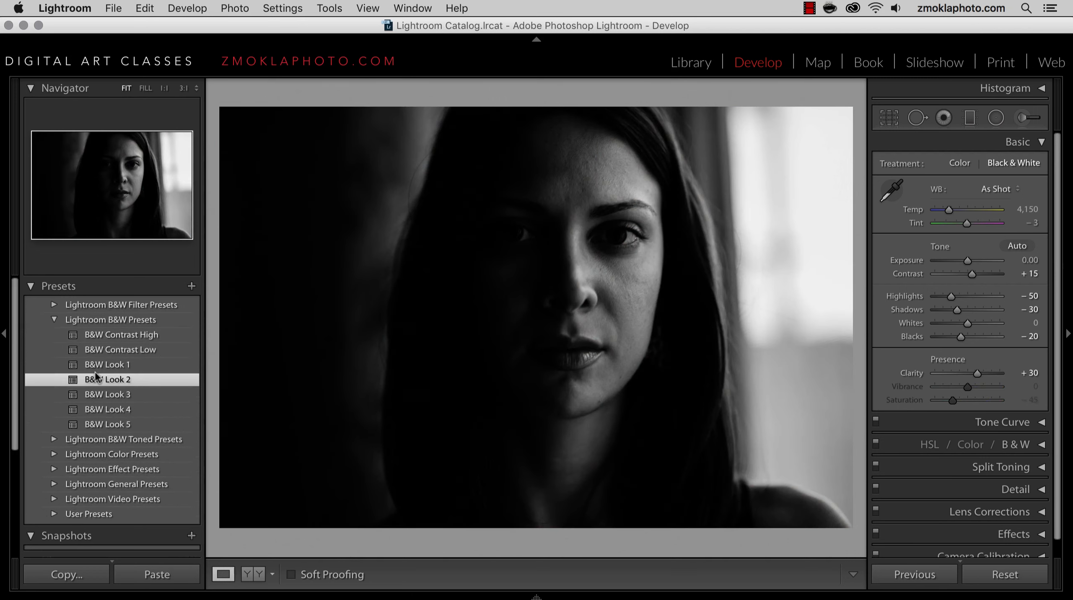
click(108, 411)
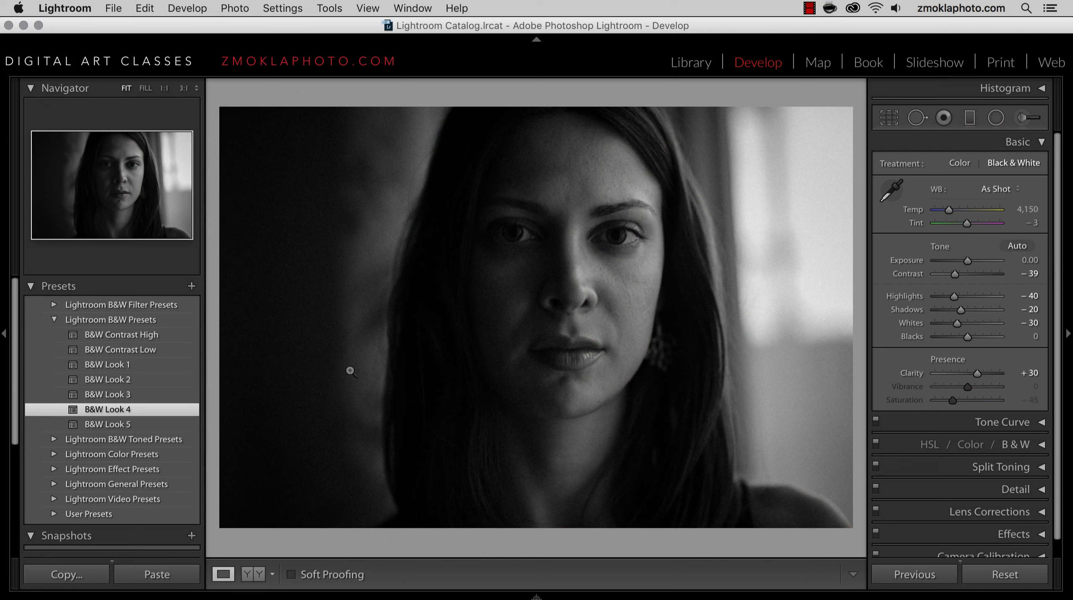
- Check the portrait's options for editing in Adobe Photoshop CC 2015, dismiss them, and set its color temperature to 4,050
right_click(692, 334)
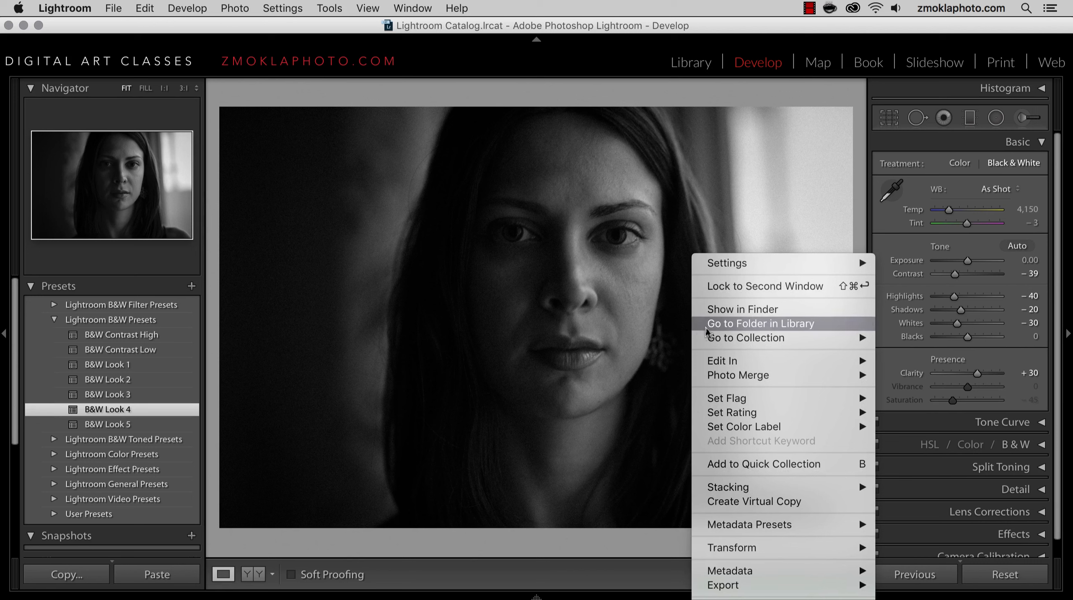
mouse_move(732, 361)
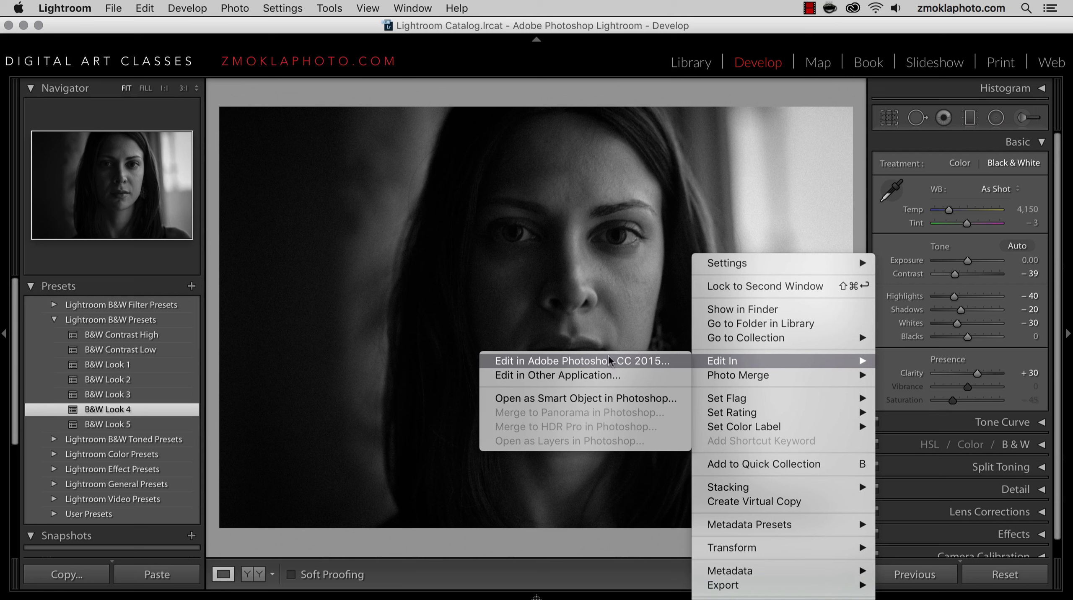
click(668, 205)
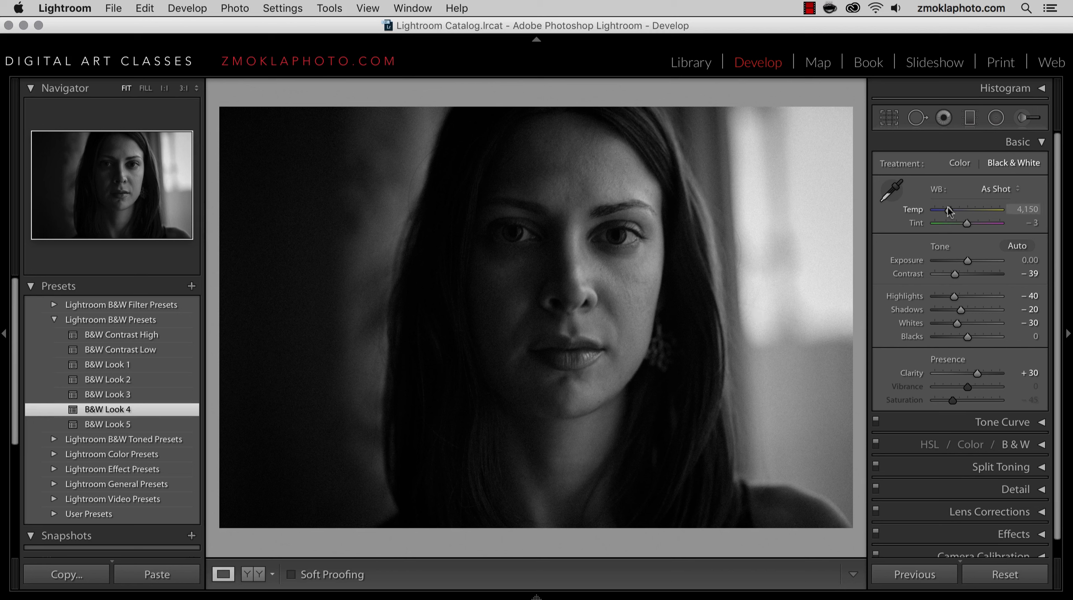
drag(949, 210, 947, 210)
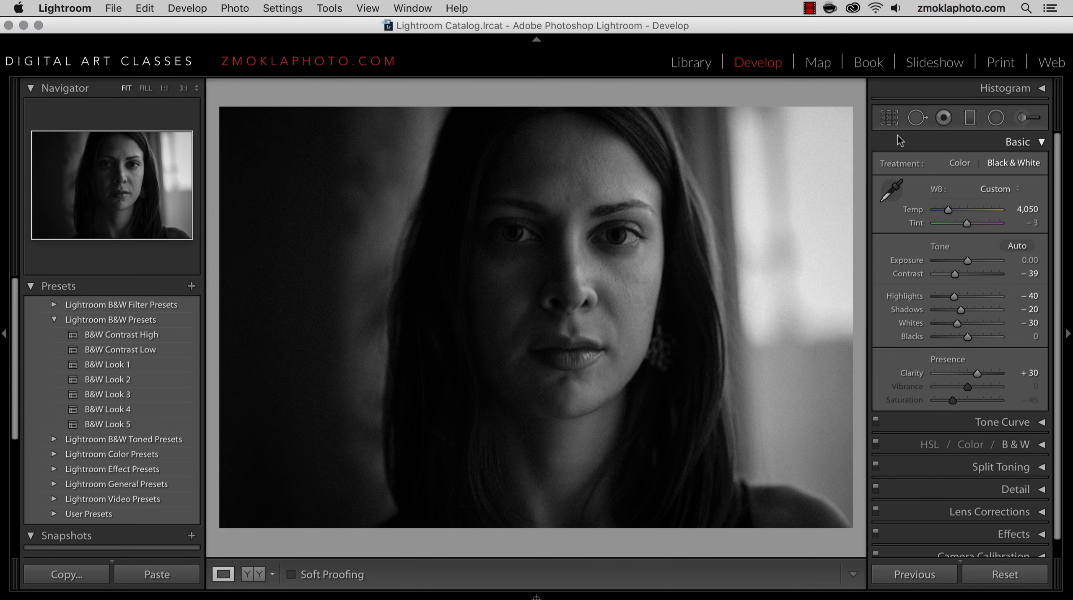
- Tour the Map, Book and Slideshow modules, browsing the book's page layouts, and return to the Library grid of the 10-27 folder
click(818, 62)
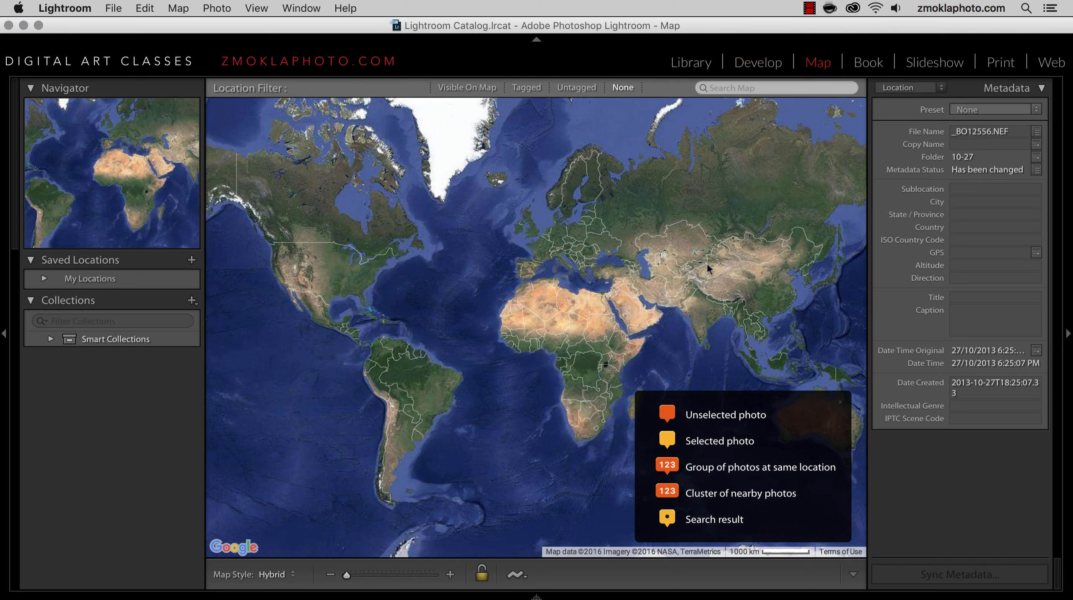
click(869, 62)
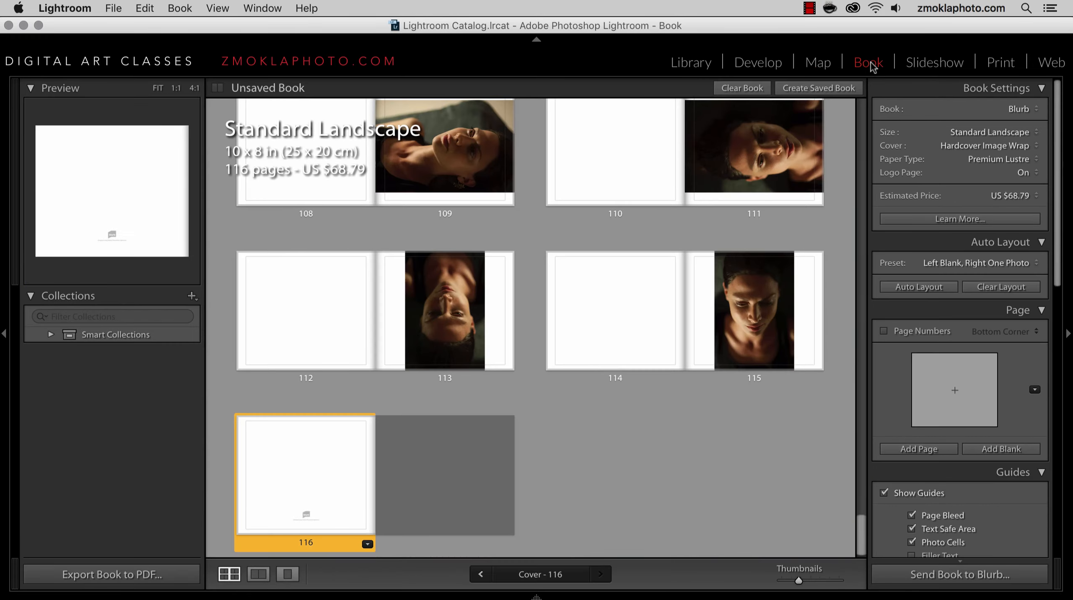
scroll(630, 470, up, 15)
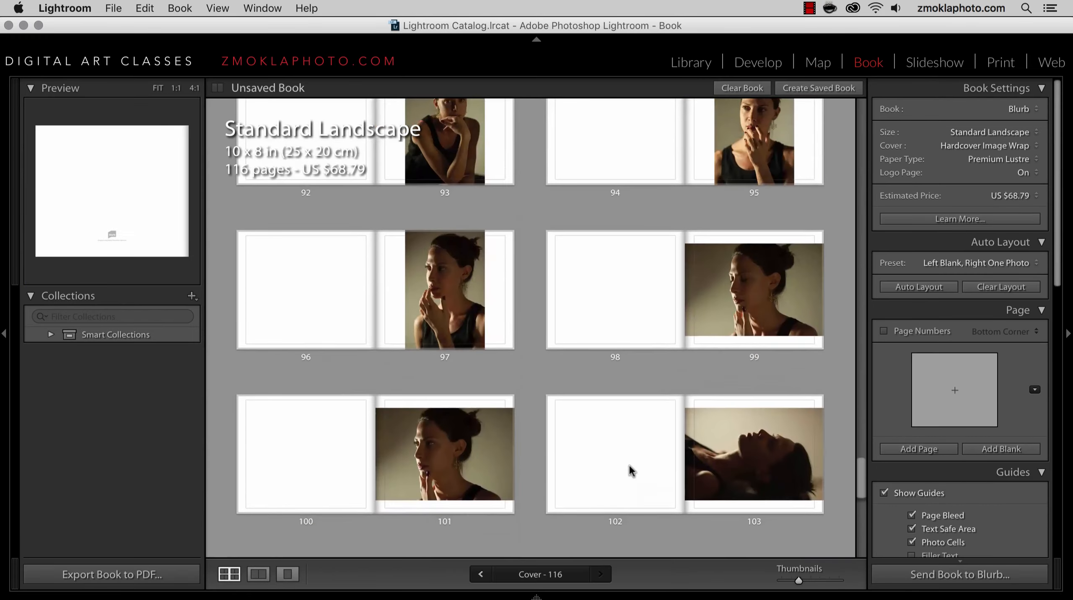
scroll(631, 471, up, 10)
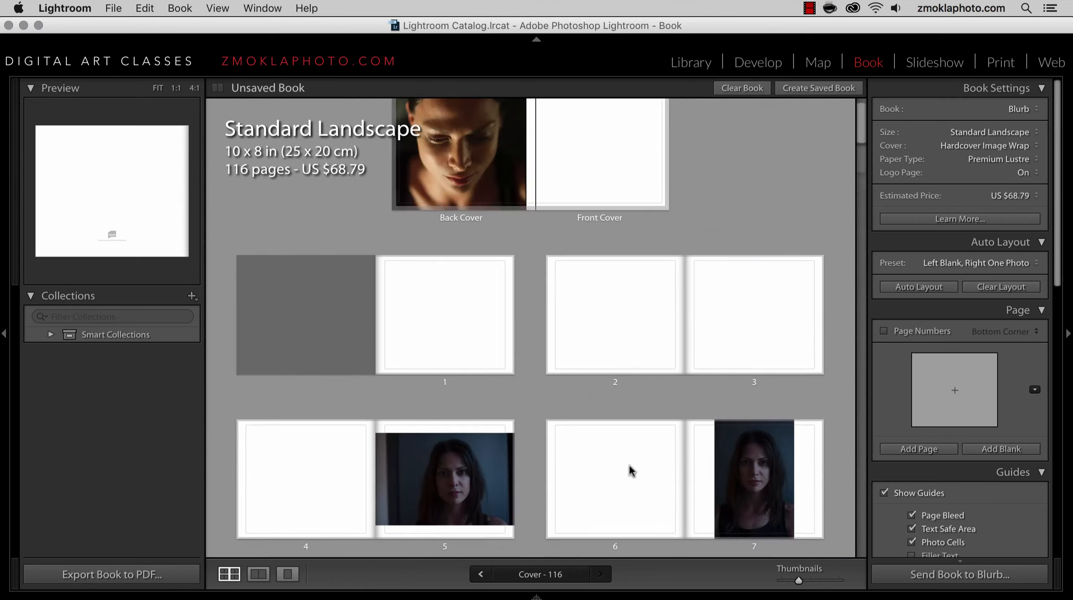
scroll(631, 471, down, 3)
scroll(631, 471, down, 12)
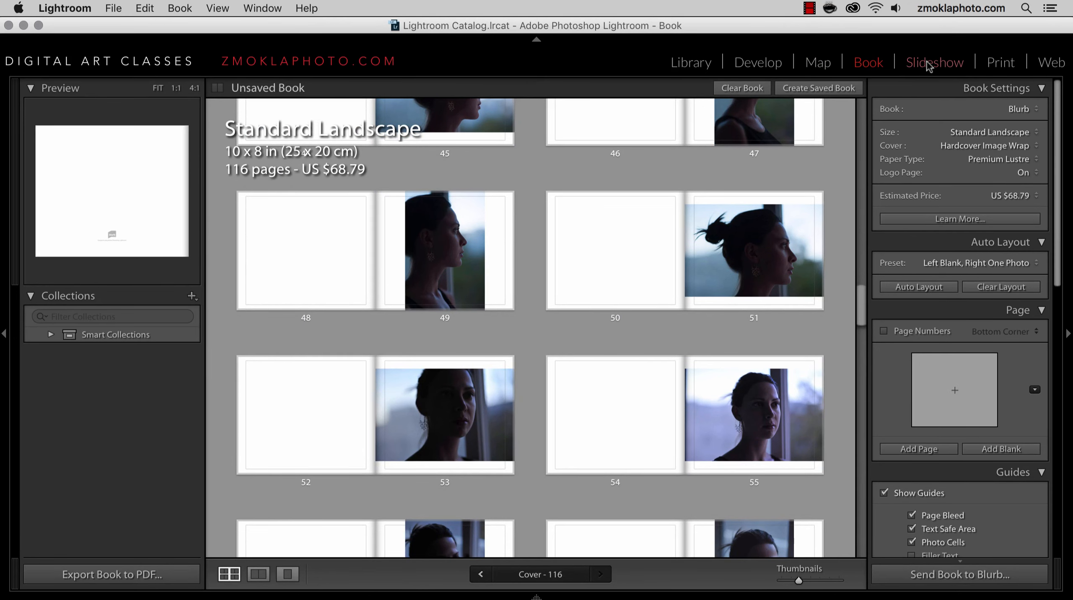
click(928, 62)
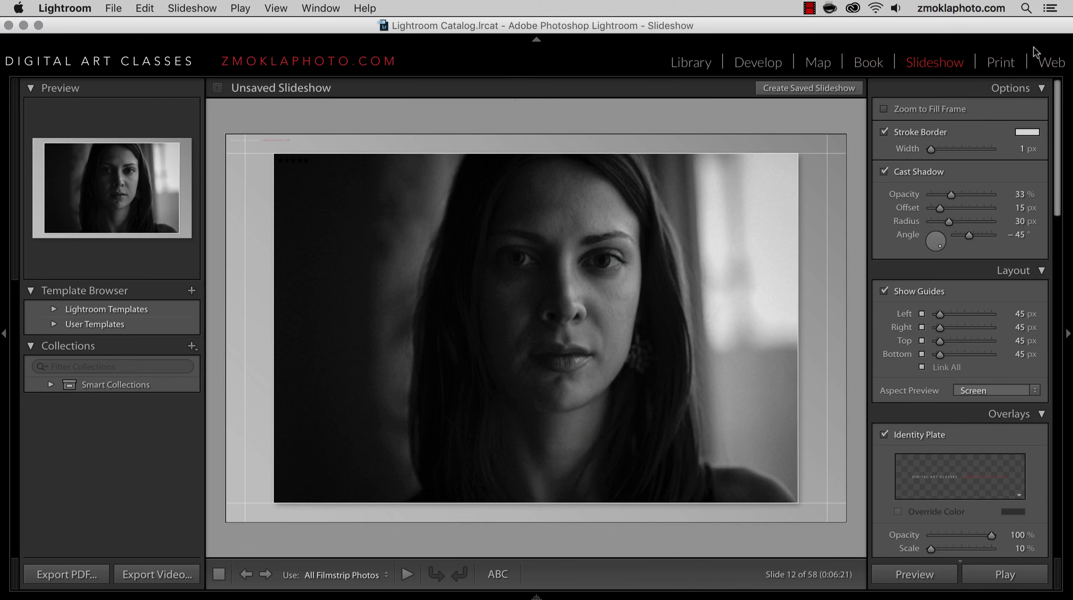
key(g)
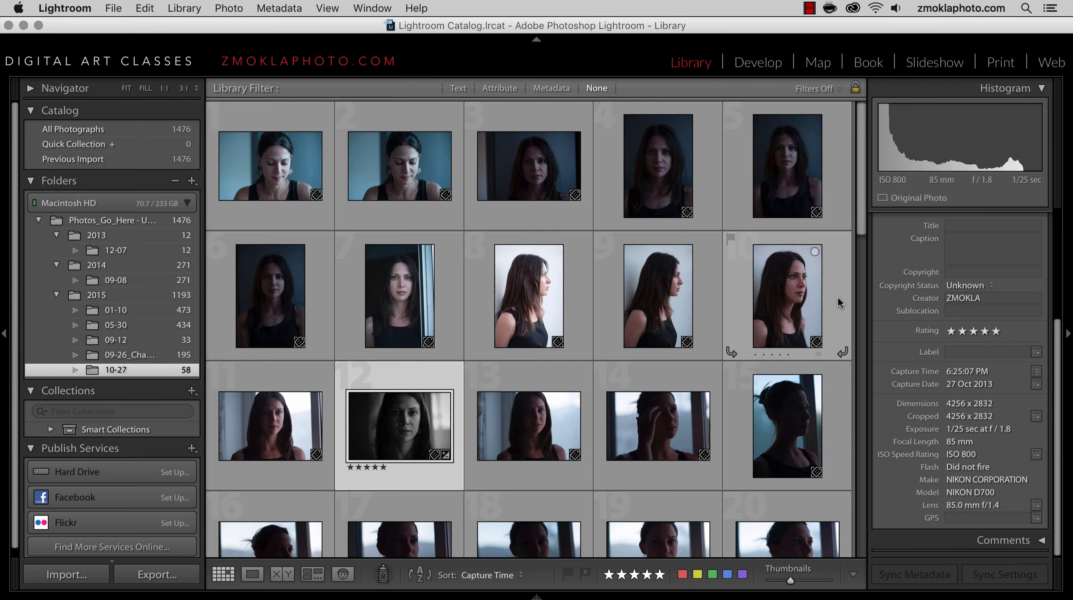